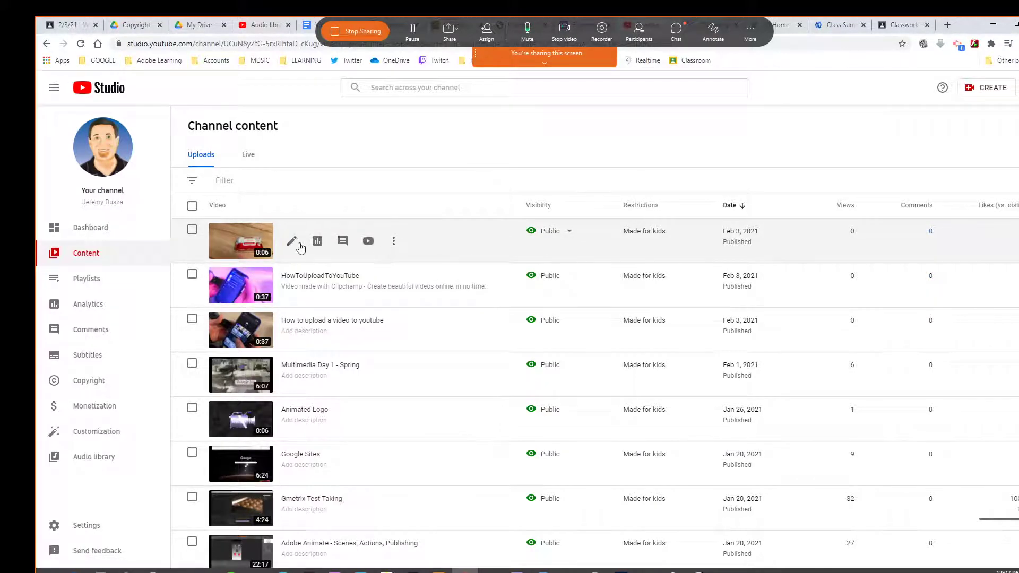
Open the Sanitizing wipes video in the video editor and filter the free music by the Ambient genre.
click(293, 244)
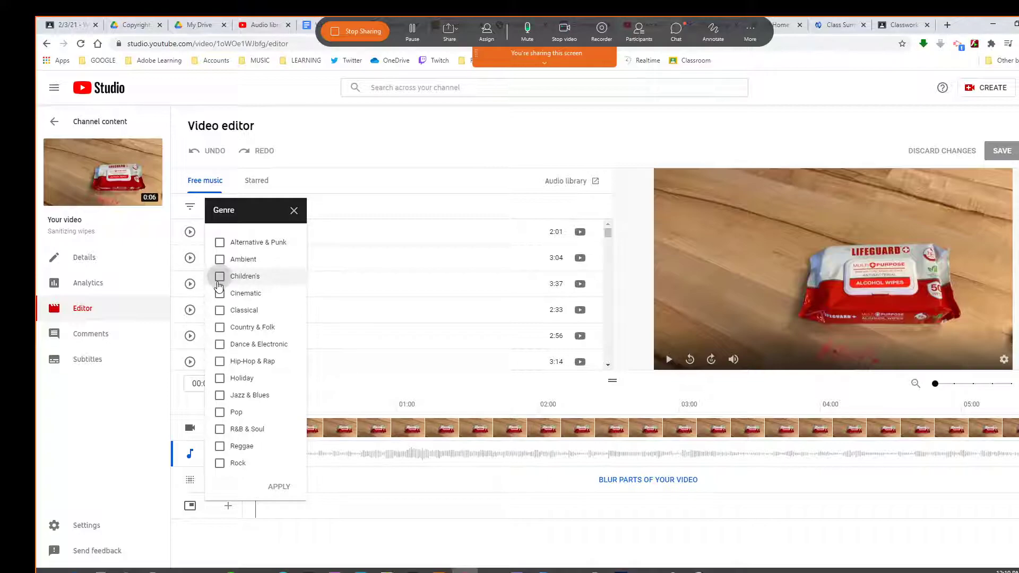
click(219, 282)
click(219, 260)
click(227, 277)
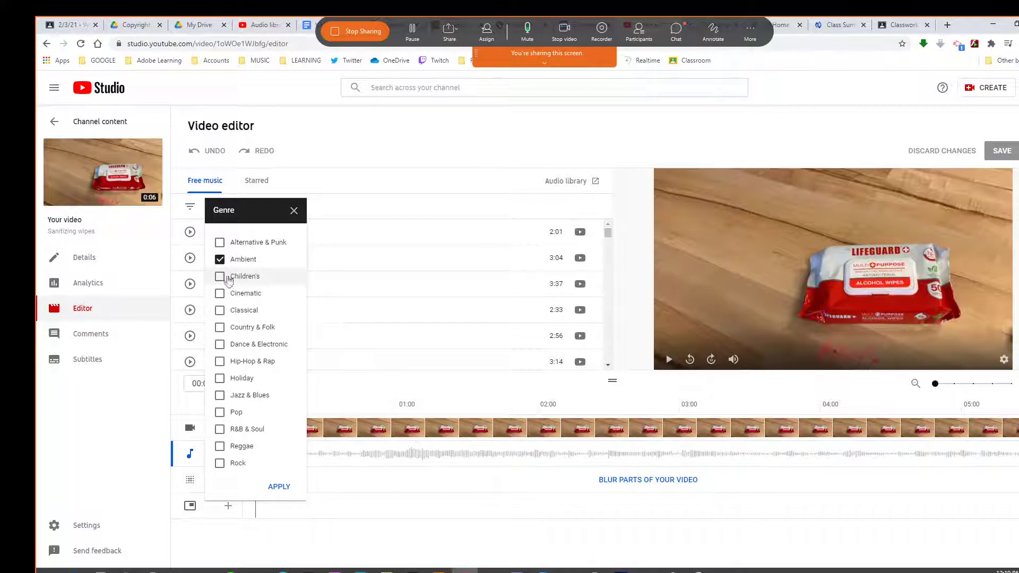
click(280, 487)
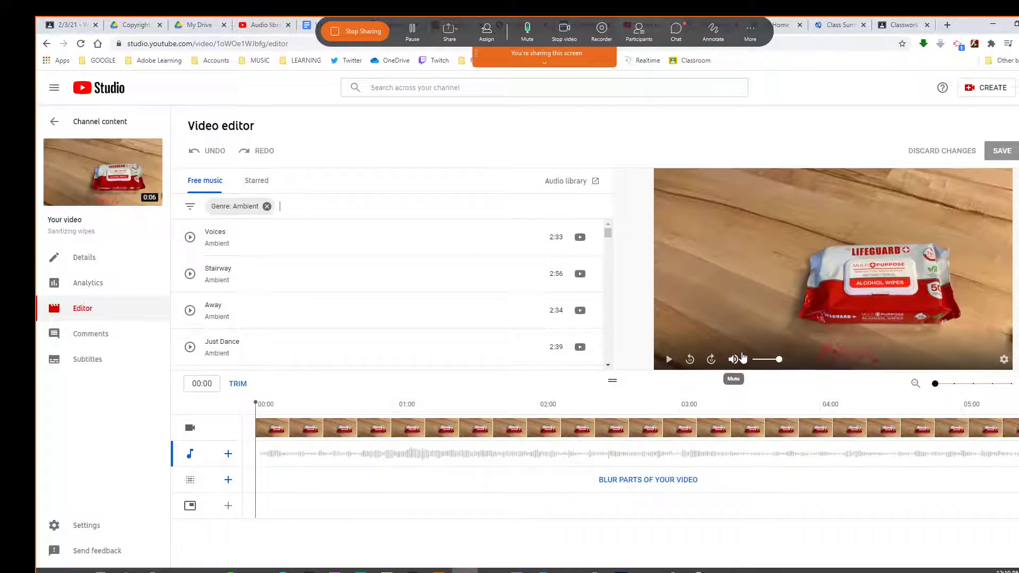
Preview the Voices and Stairway tracks, adding Stairway to the video's audio and saving the edit.
click(190, 239)
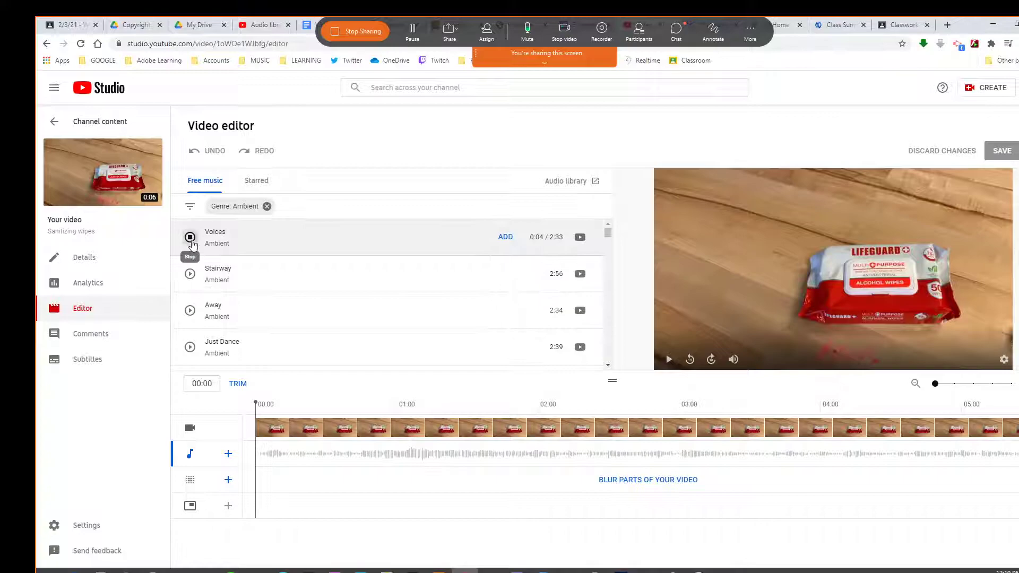
click(190, 237)
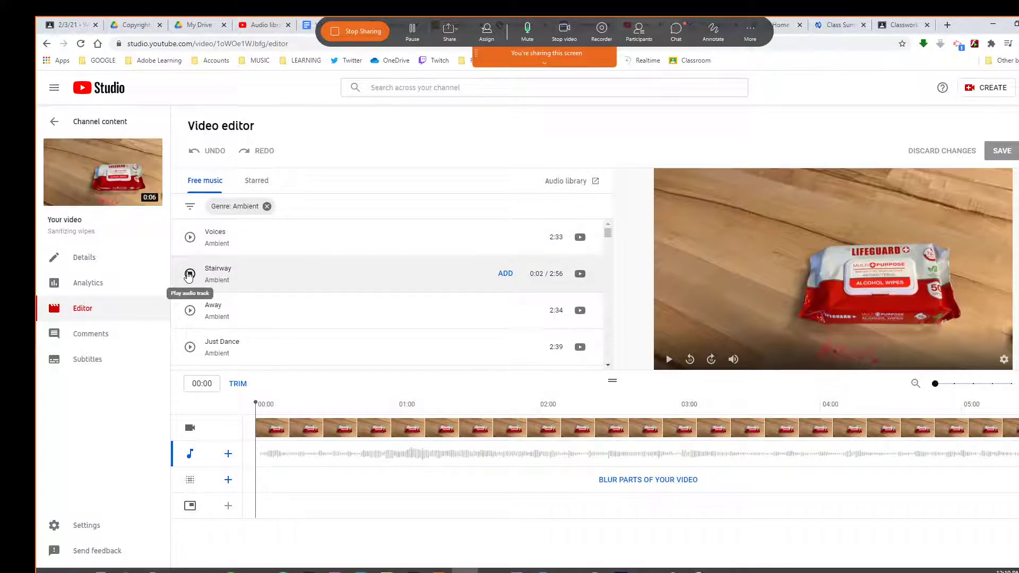
click(525, 274)
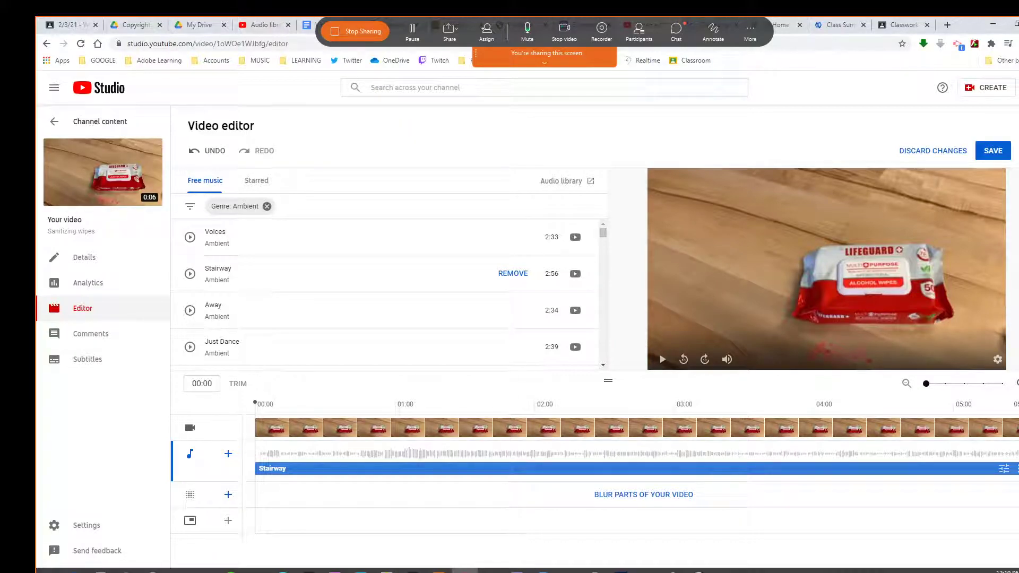
click(992, 152)
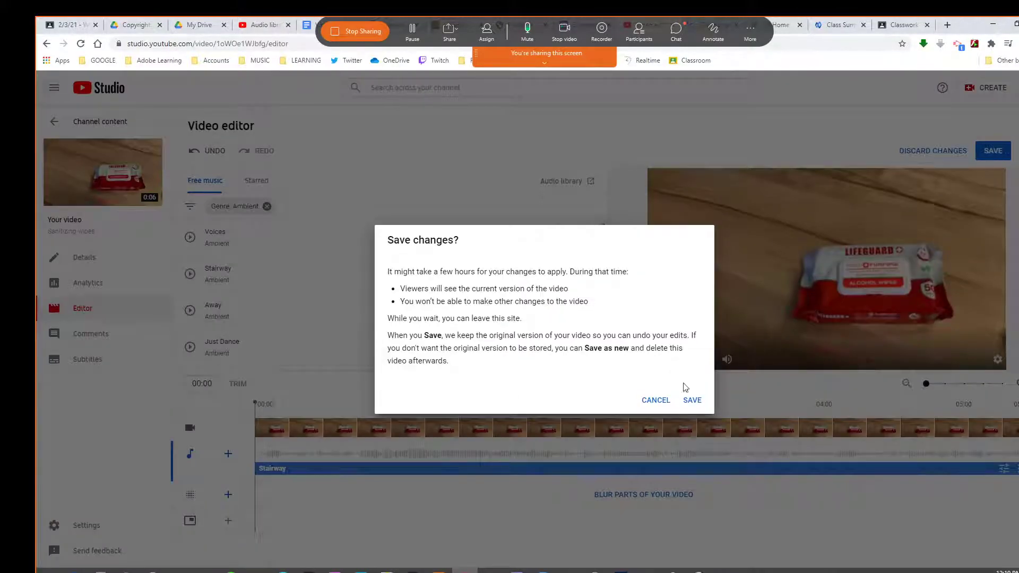
click(681, 399)
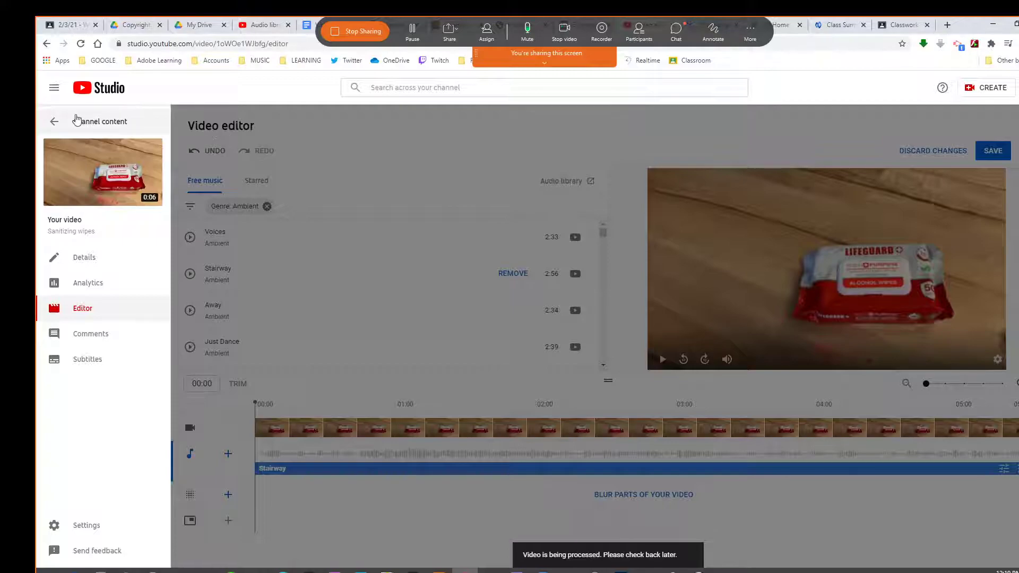
Copy the video link from the video's details and post it as a class comment in Google Classroom.
click(96, 257)
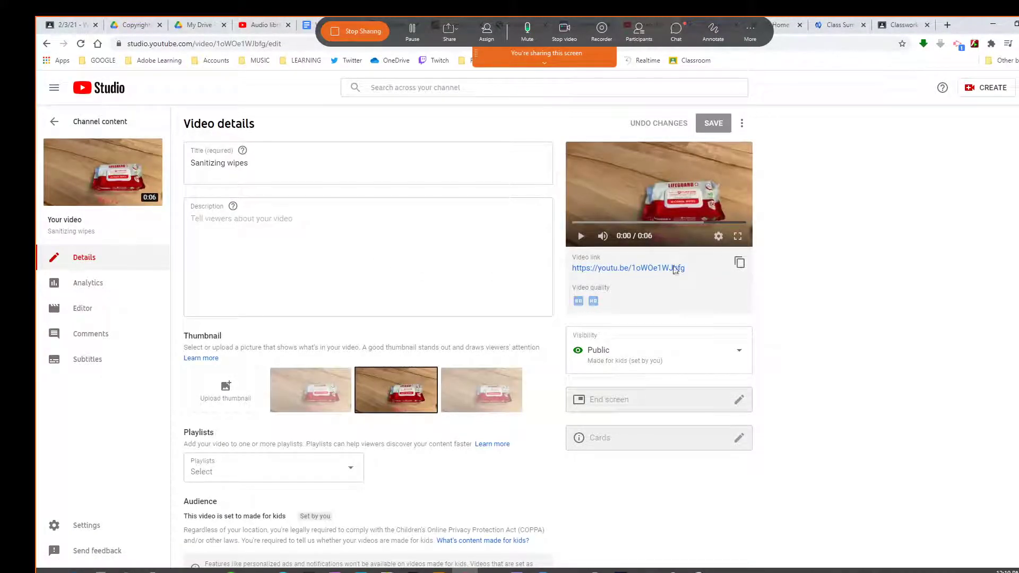
click(739, 262)
click(68, 25)
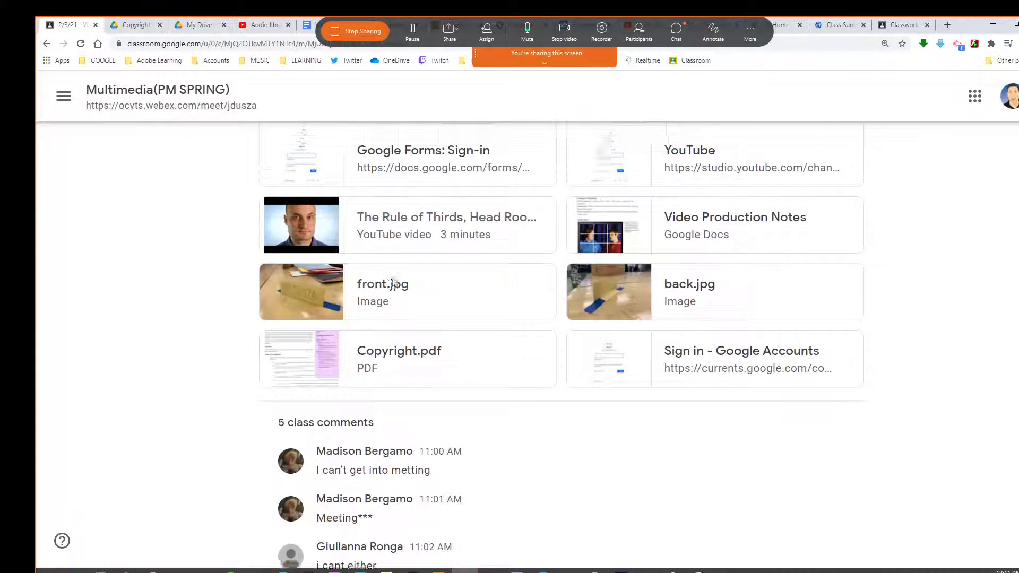
scroll(394, 282, down, 7)
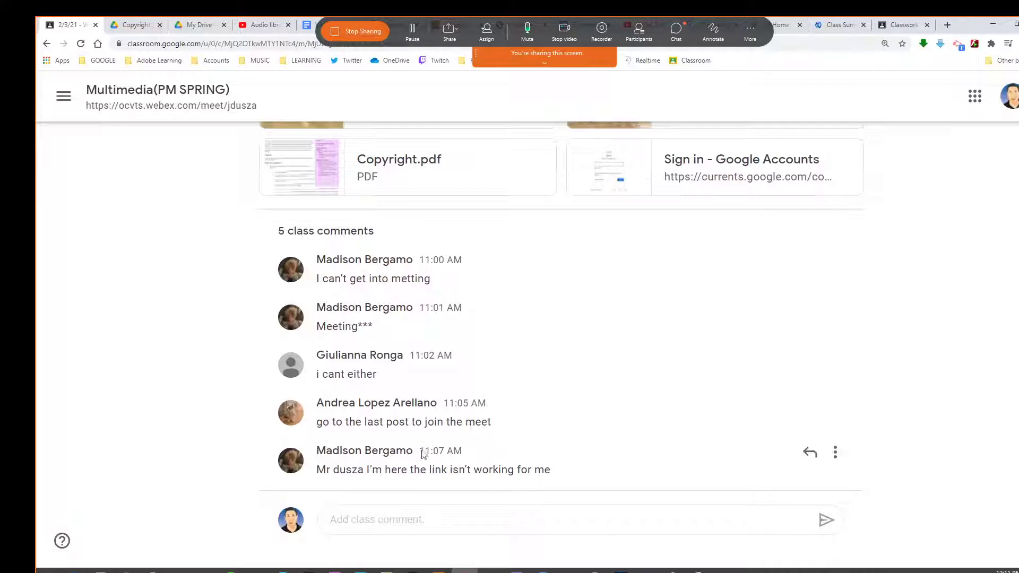
click(393, 516)
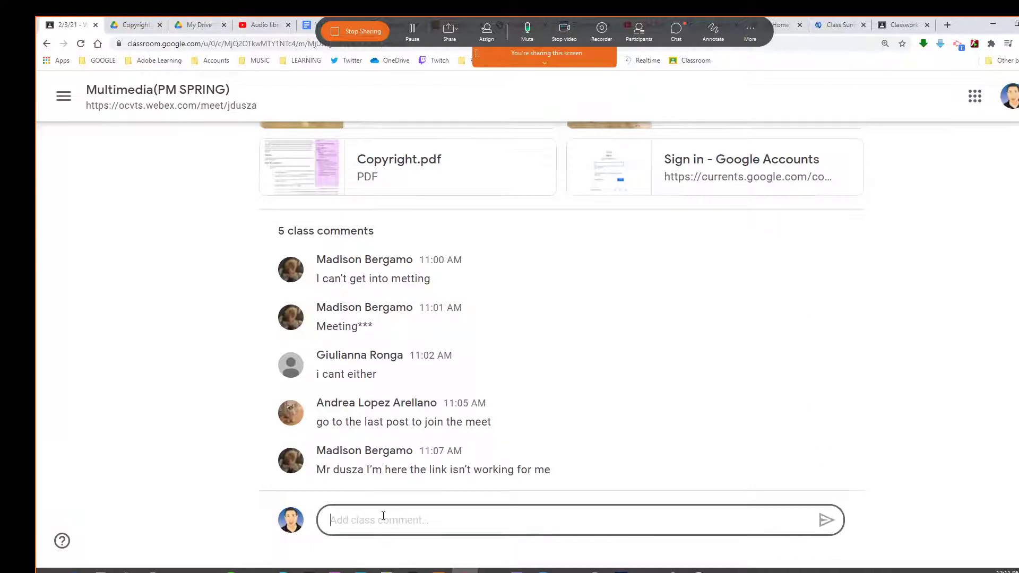
key(ctrl+v)
click(819, 529)
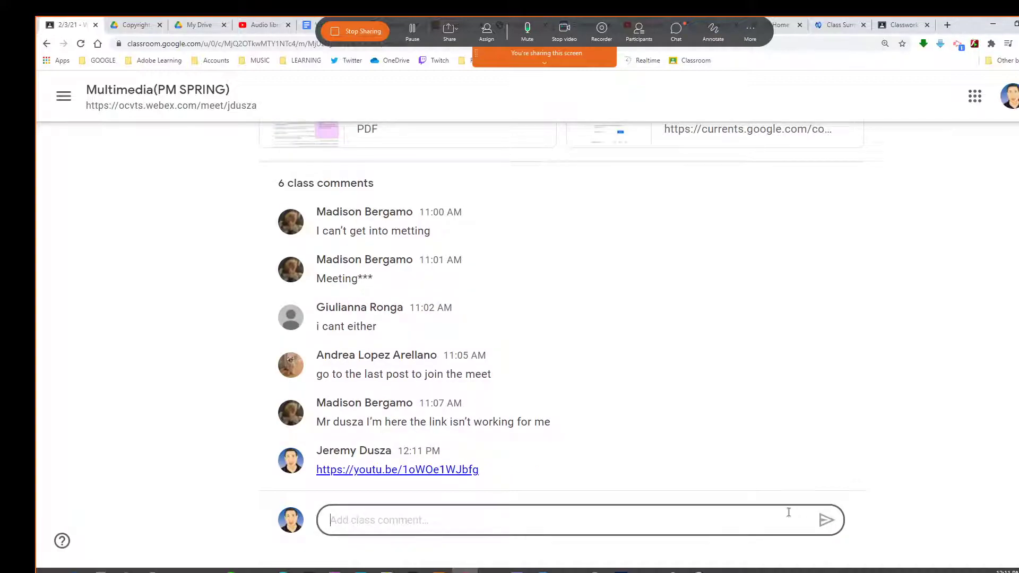
click(250, 25)
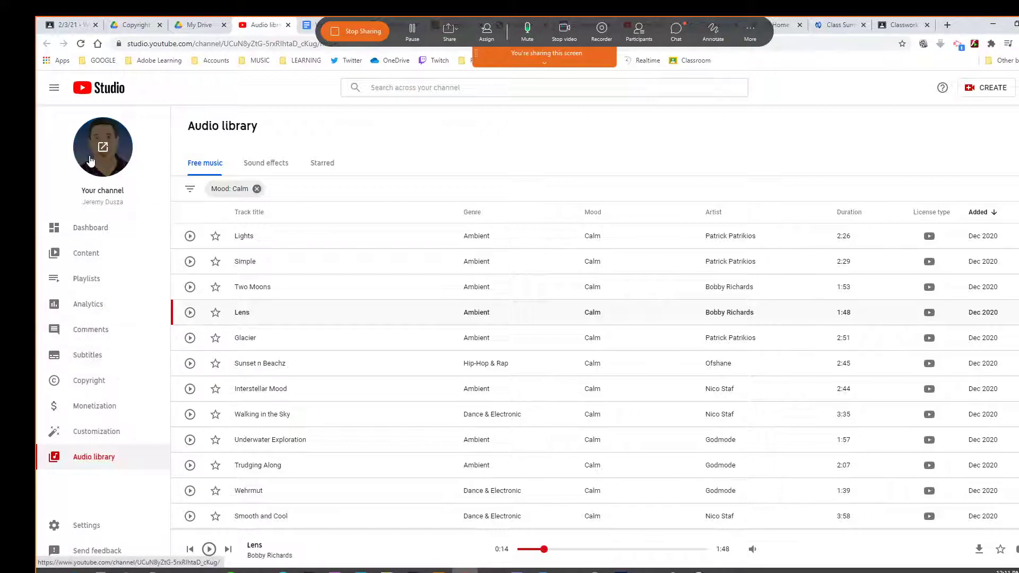
click(91, 239)
click(87, 255)
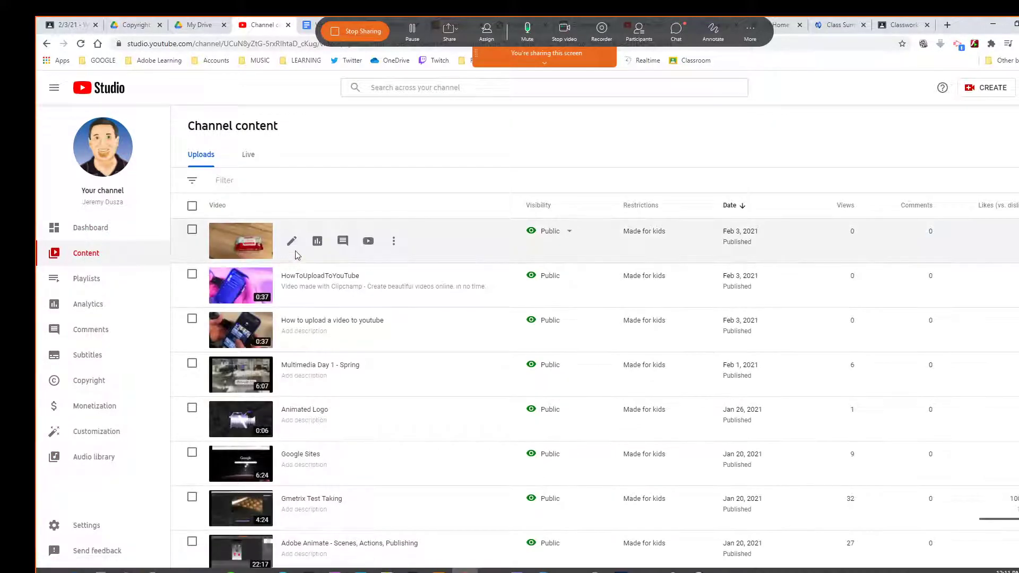
click(293, 242)
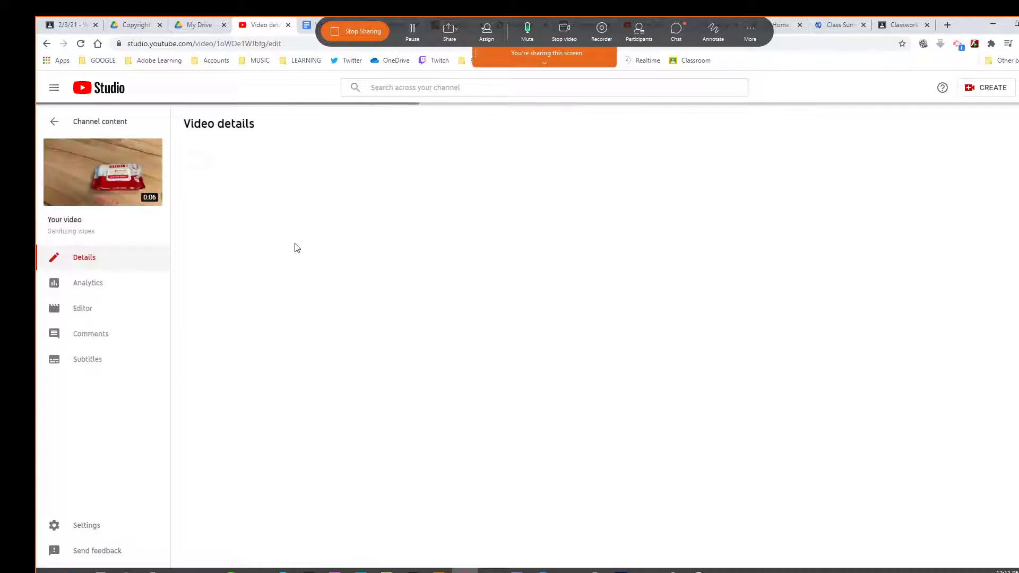
click(83, 309)
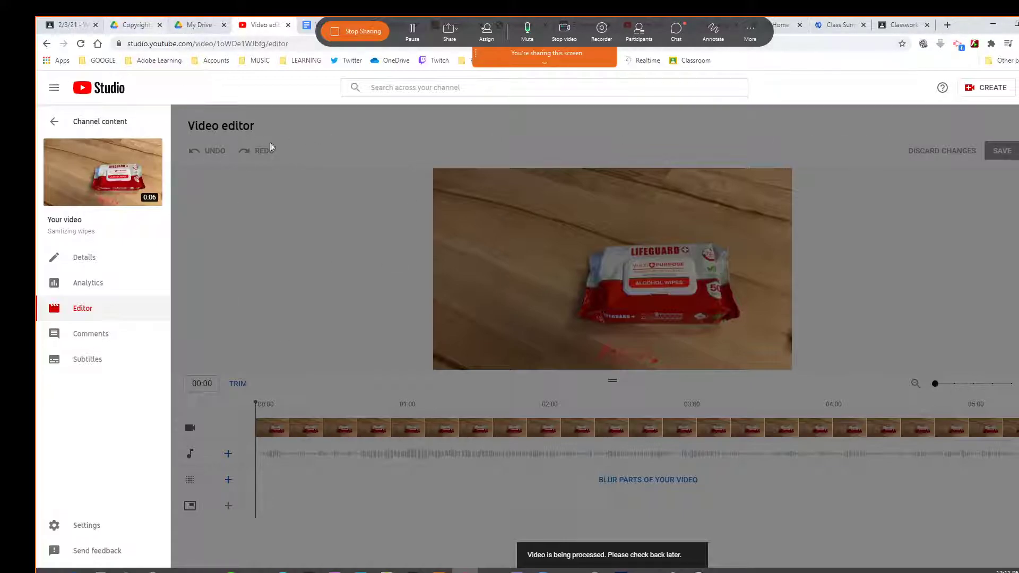
Watch the Sanitizing wipes video through the link posted in the Google Classroom comments, and close it.
click(69, 24)
click(389, 470)
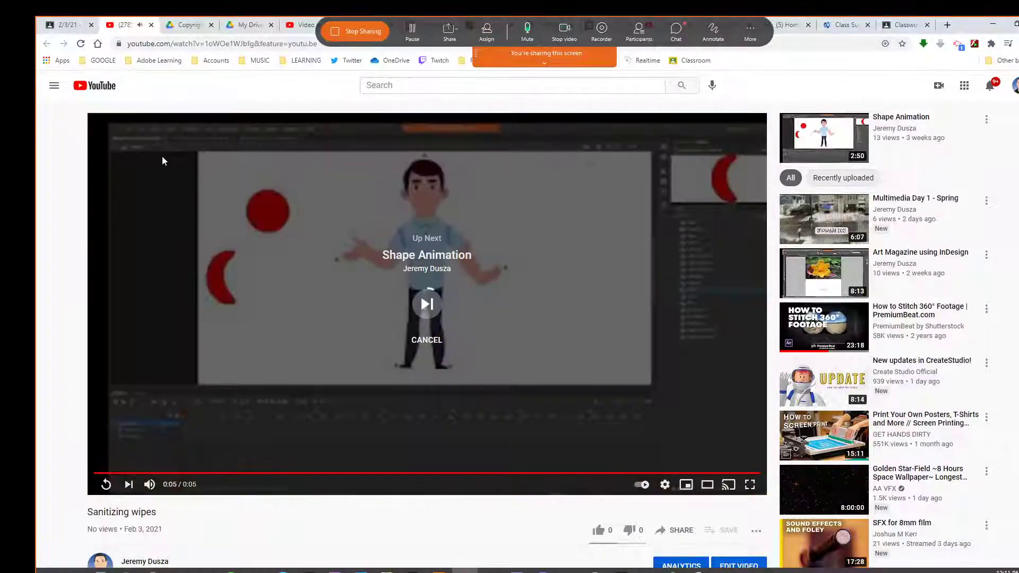
click(152, 25)
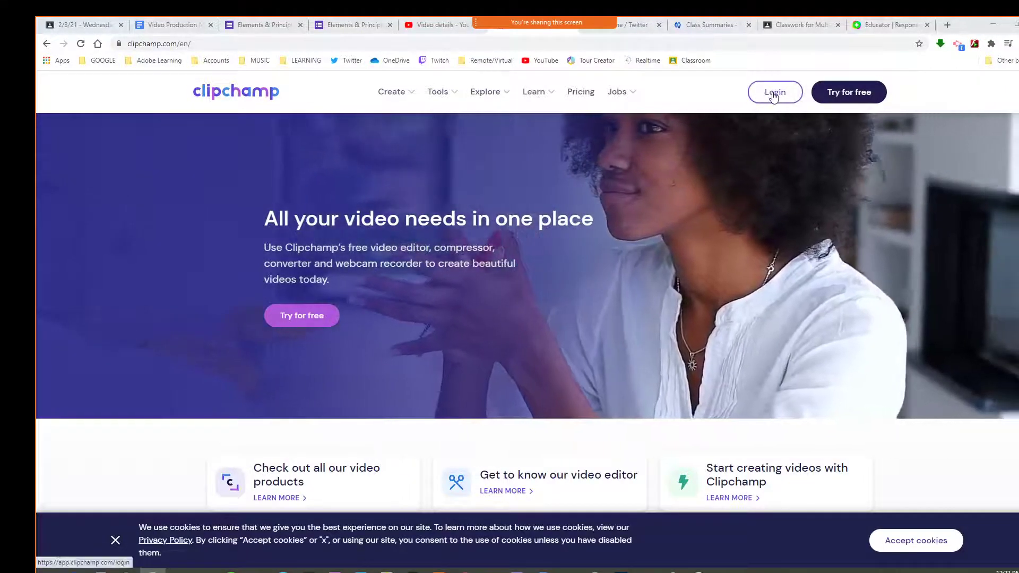
Log in to Clipchamp with the Google account and browse the School Projects templates.
click(774, 93)
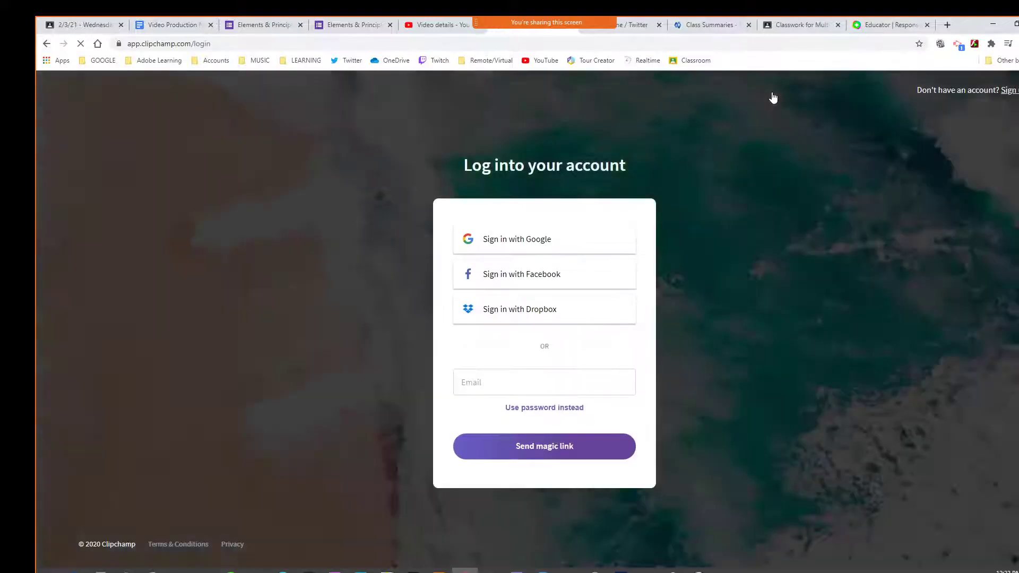
click(569, 244)
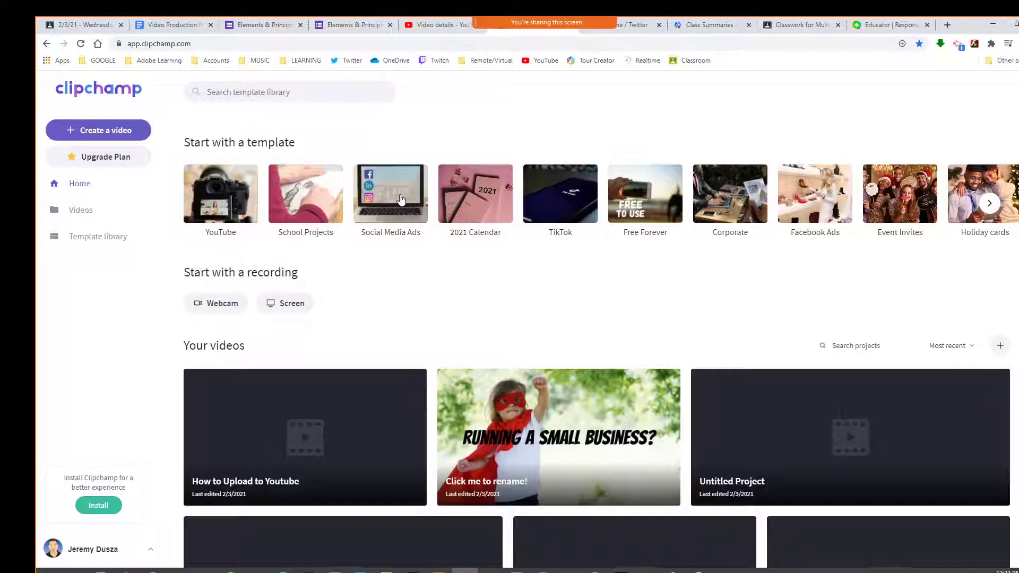
click(301, 200)
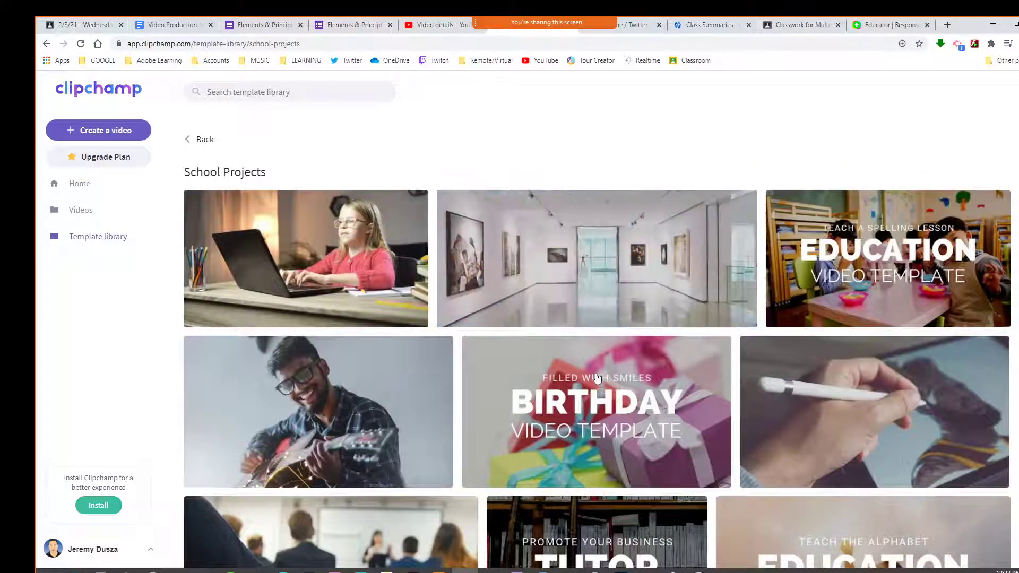
mouse_move(607, 287)
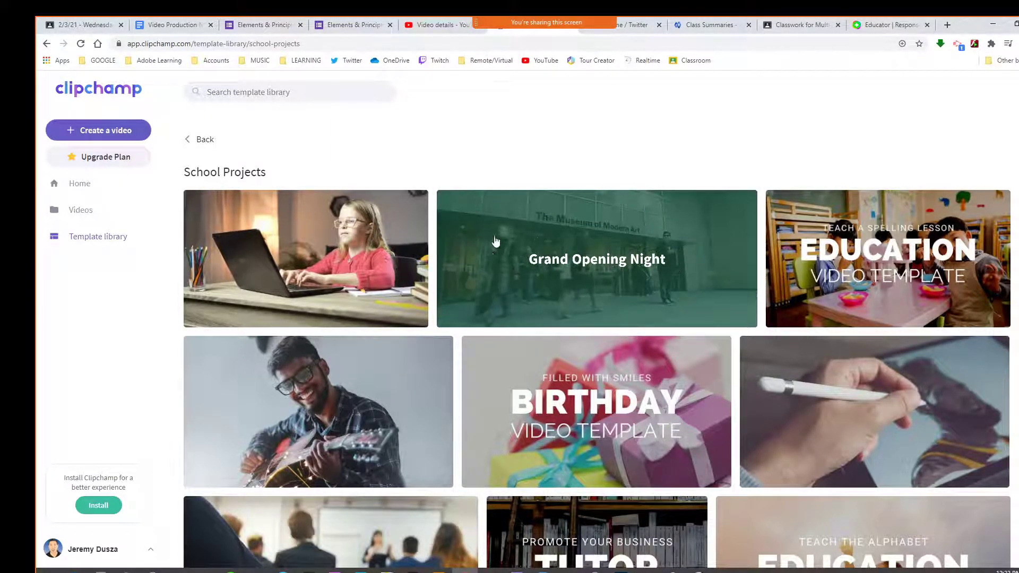
Create a new video project in the 16:9 Widescreen format.
click(117, 135)
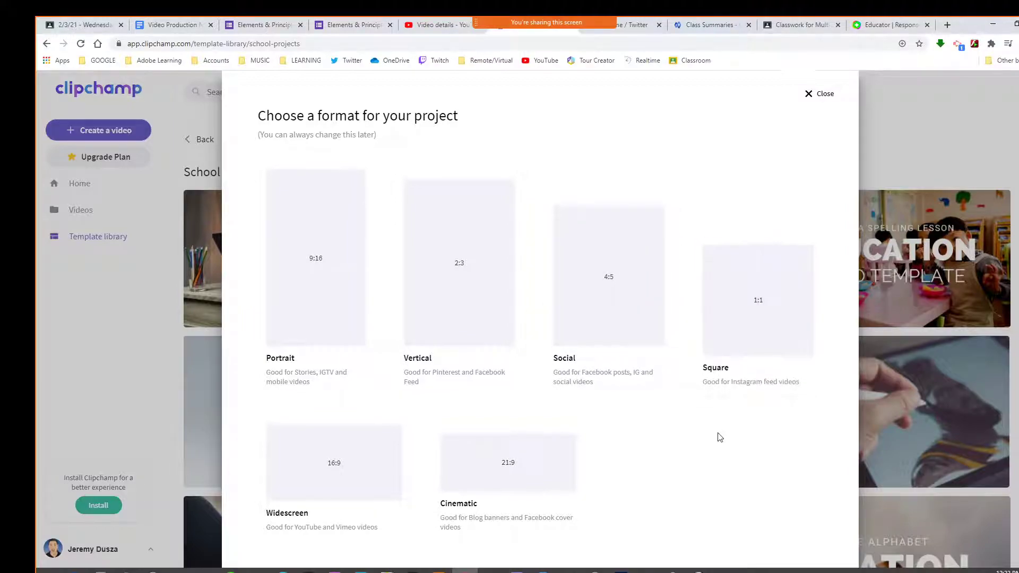
scroll(719, 437, down, 1)
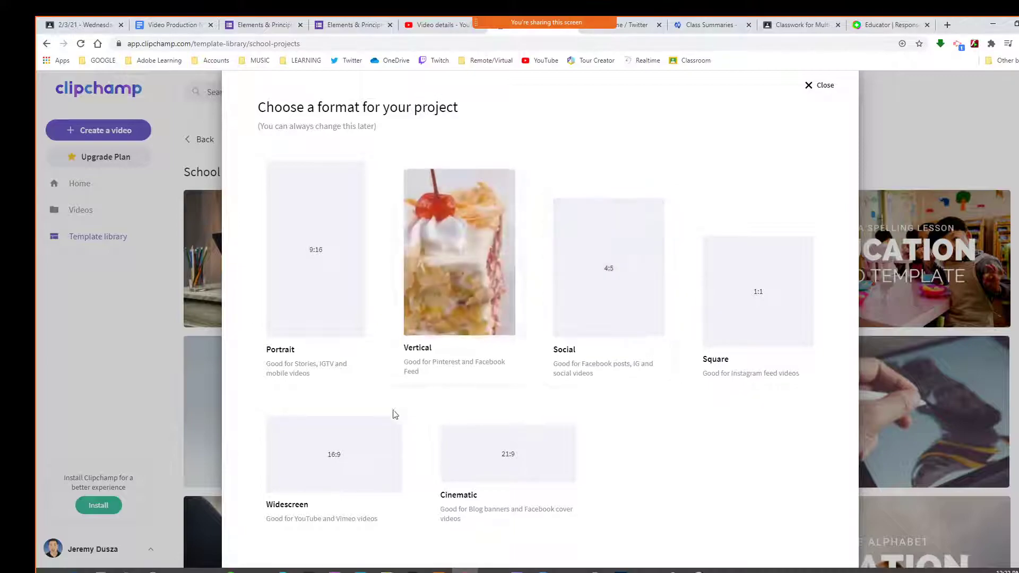
click(358, 440)
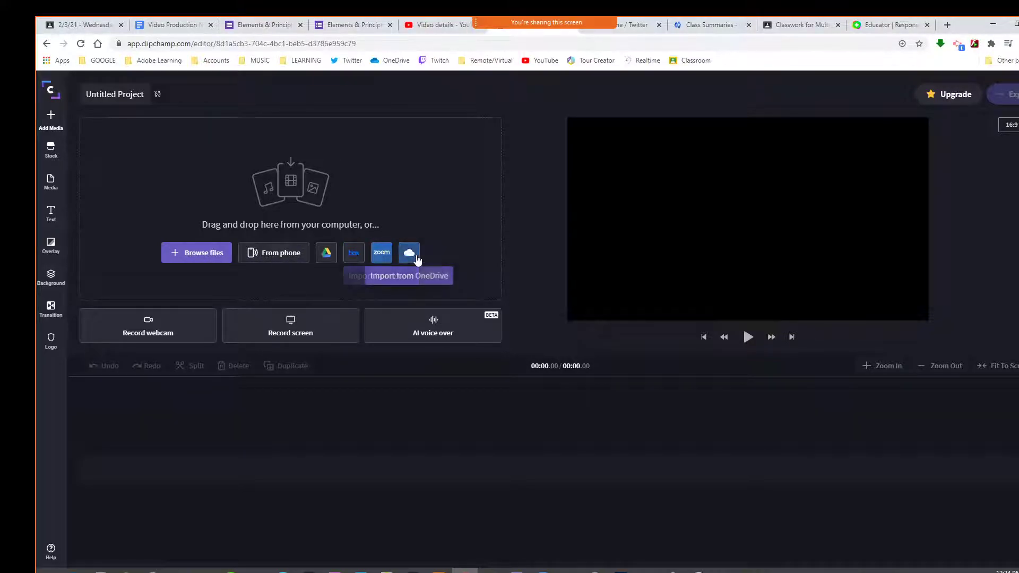
Import the MOV clip from the phone and save a copy in OCVTS > Multimedia > Video Production > E&P Video.
click(267, 254)
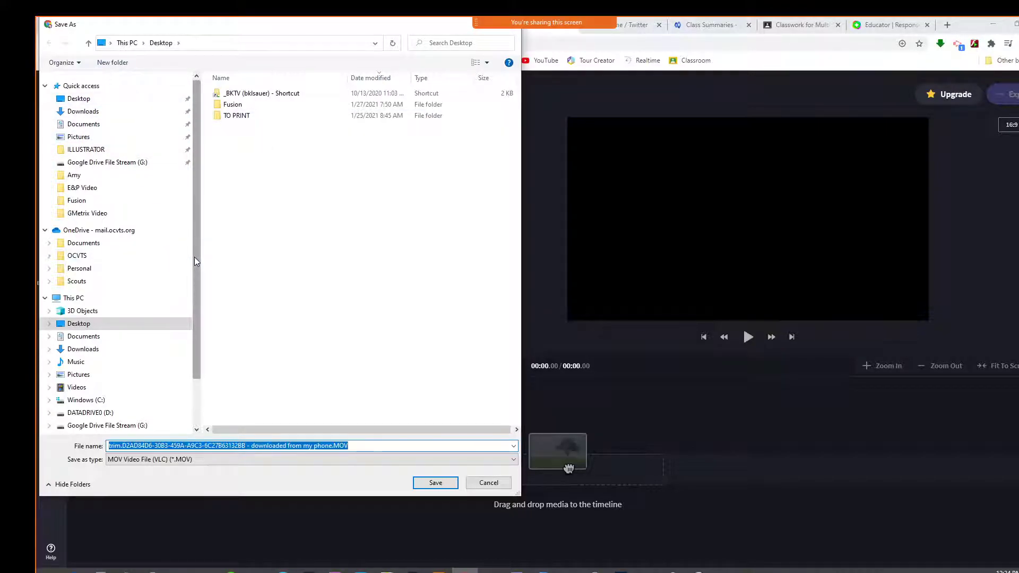
scroll(196, 264, down, 2)
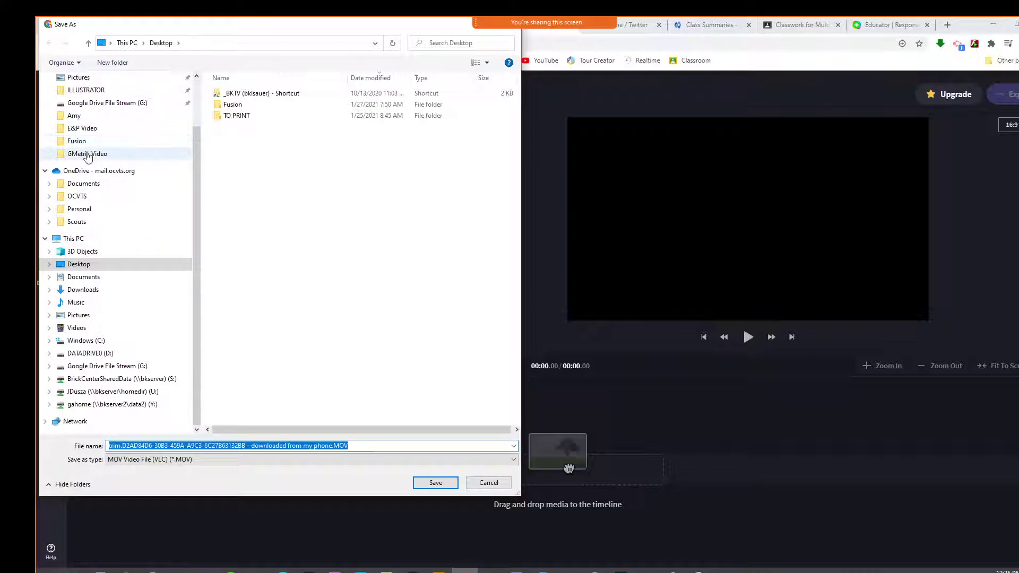
scroll(119, 169, up, 2)
scroll(122, 175, down, 2)
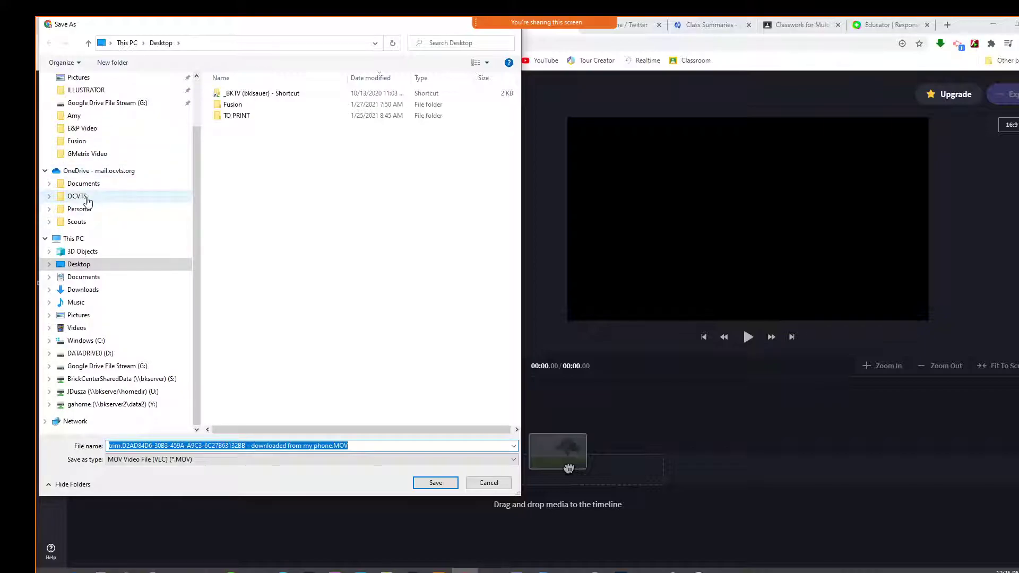
click(87, 198)
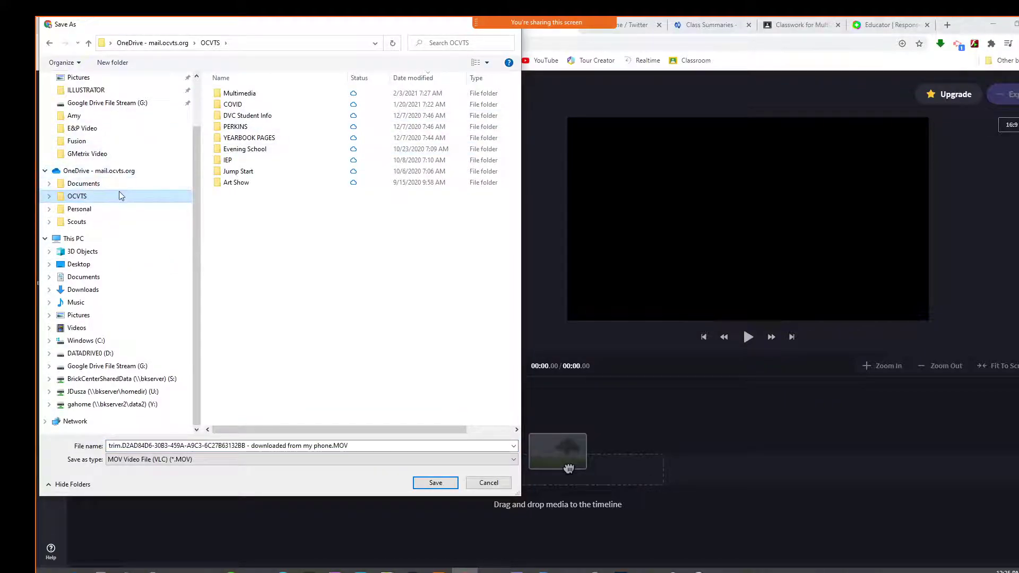
double_click(238, 93)
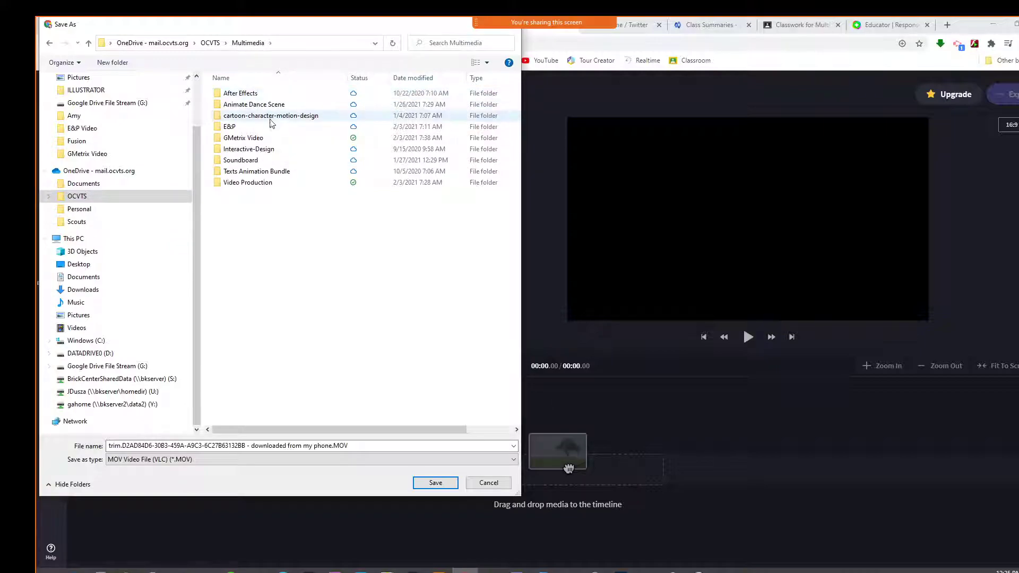
double_click(253, 183)
double_click(237, 94)
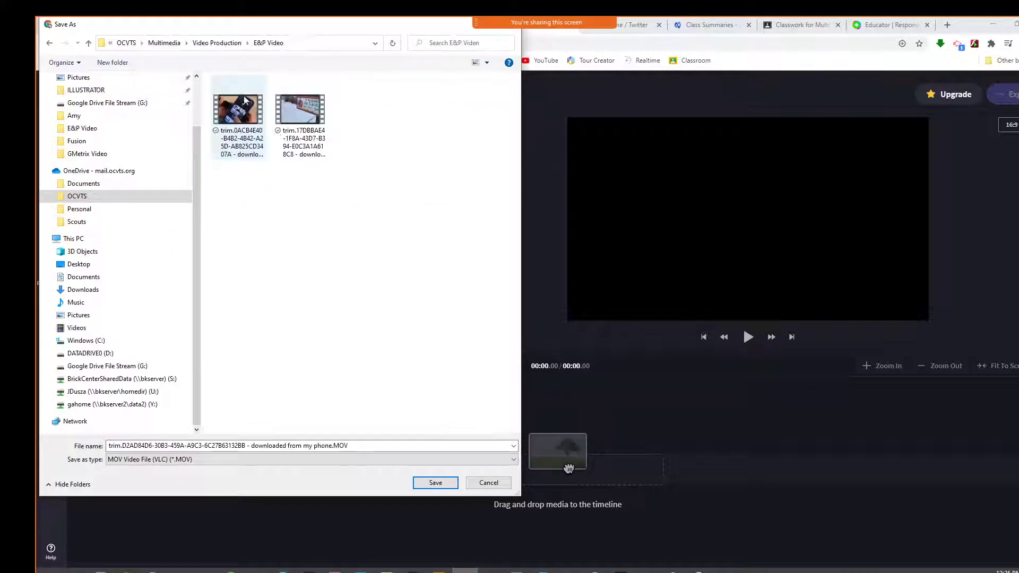
click(435, 481)
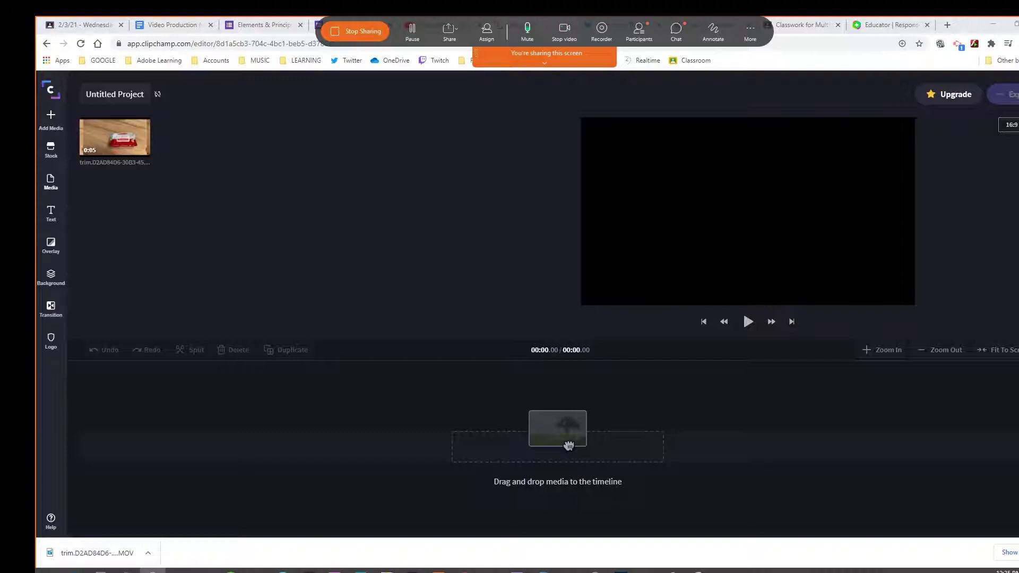
Place the imported sanitizing wipes clip at the start of the timeline and play it back.
drag(110, 133, 192, 446)
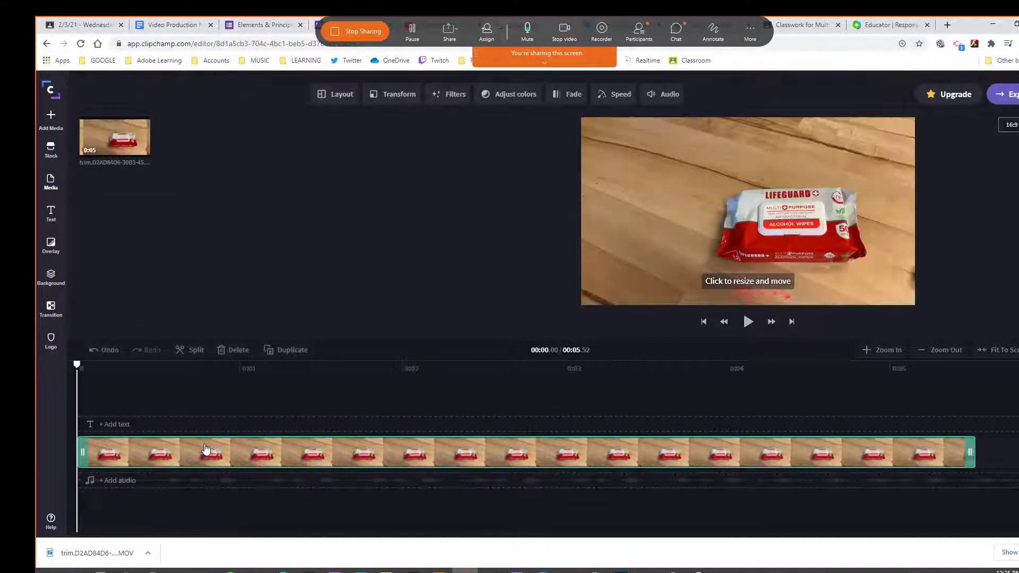
click(747, 323)
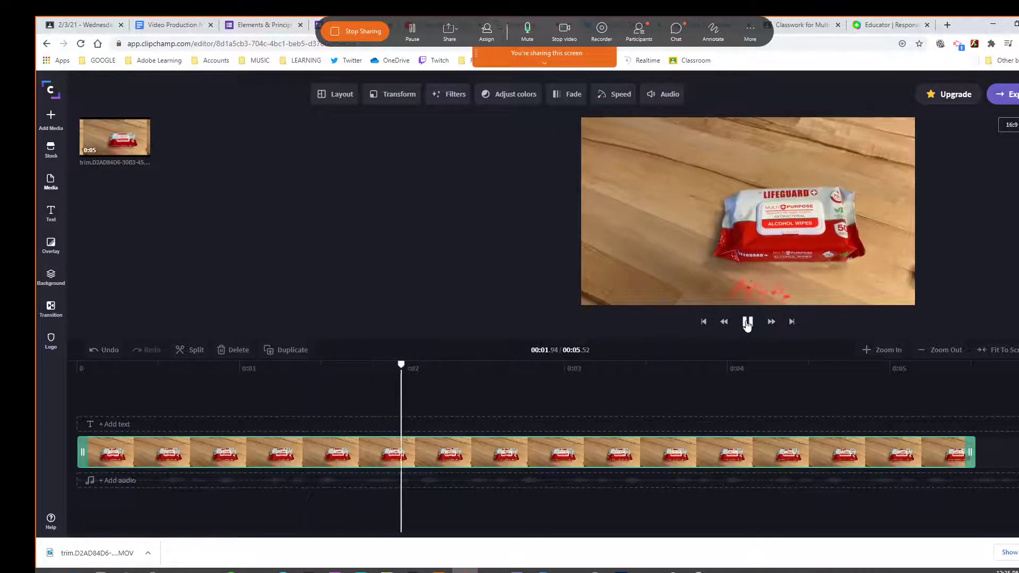
Stop playback and mute the sanitizing wipes clip on the timeline by lowering its track volume to 0%.
click(747, 323)
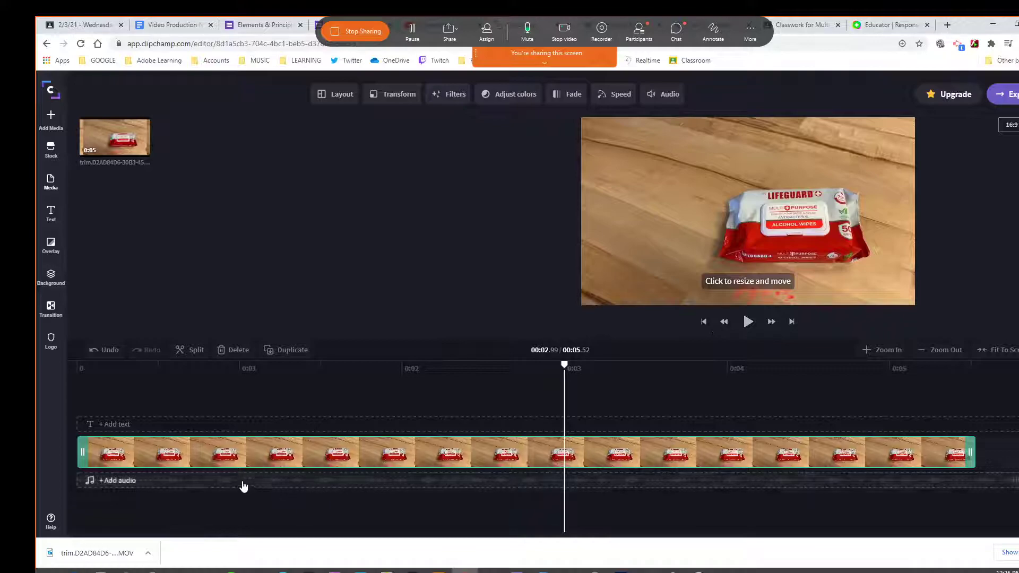
click(287, 484)
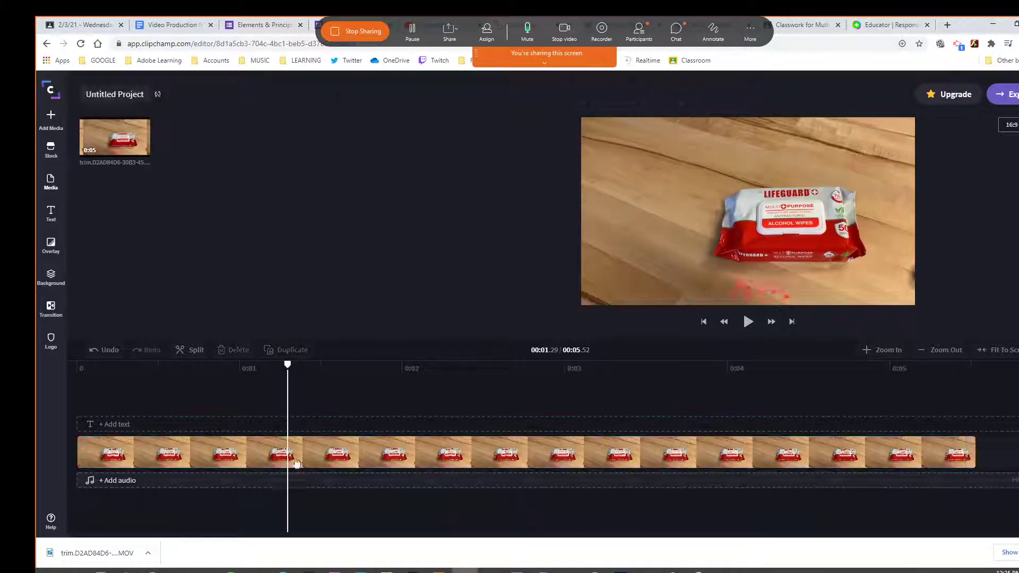
click(295, 462)
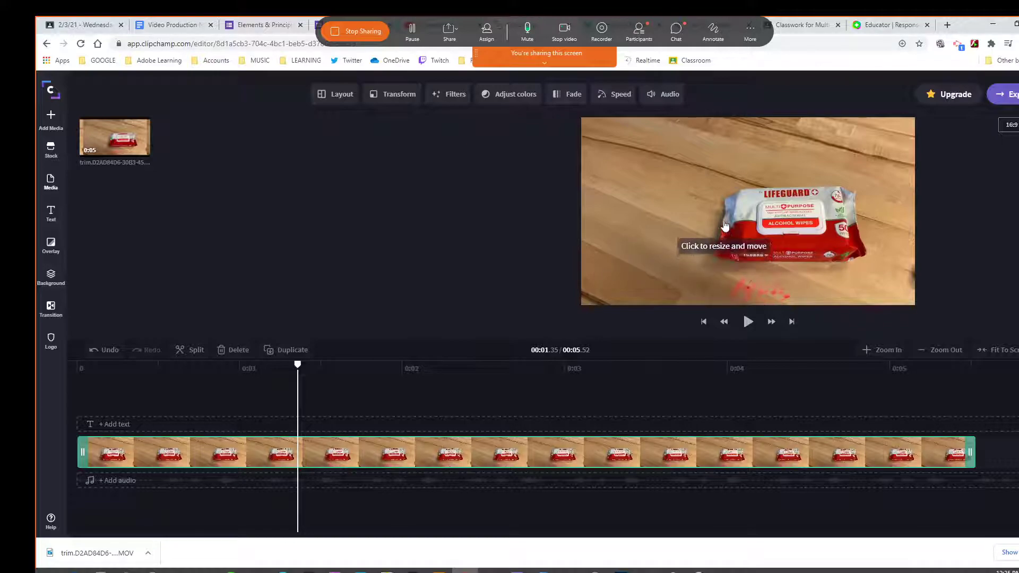
click(670, 97)
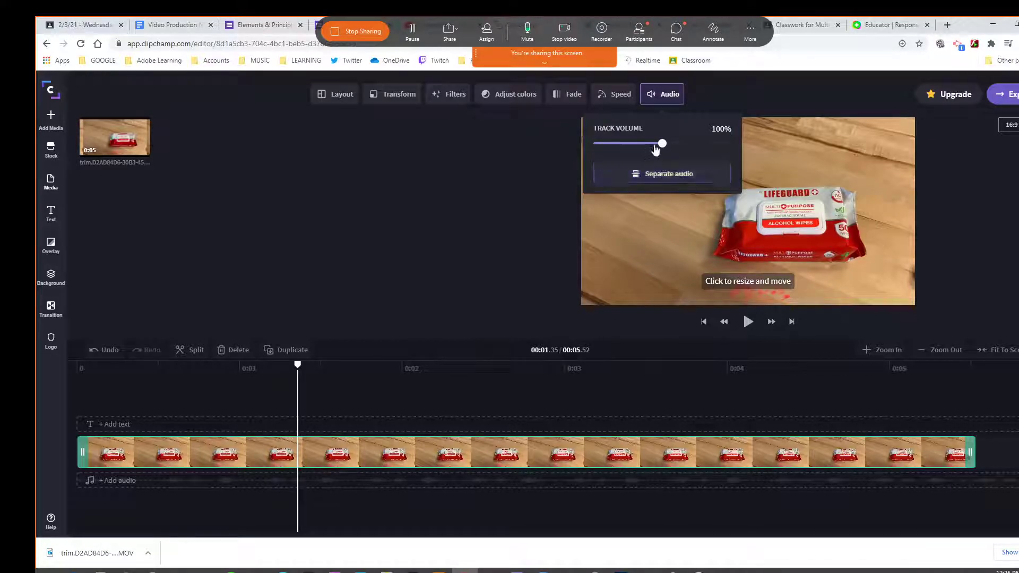
drag(664, 144, 569, 141)
click(569, 141)
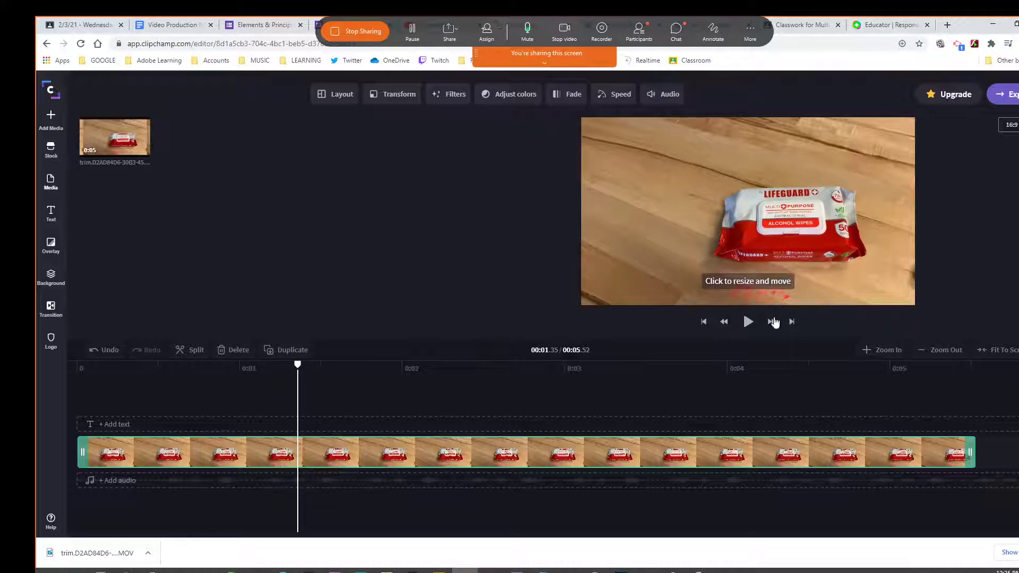
Play the muted clip to check its sound, and return the playhead to the start of the timeline.
click(743, 322)
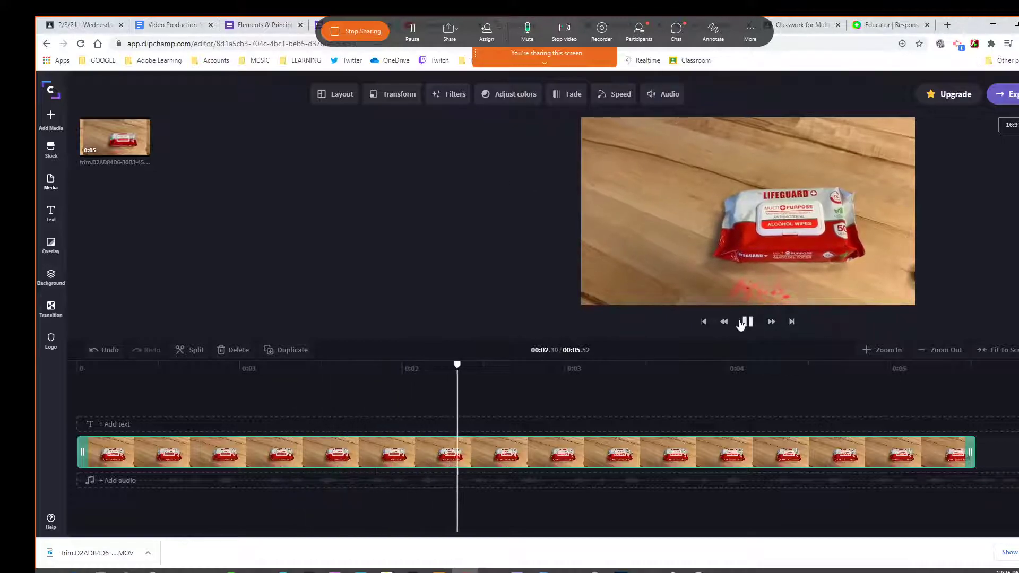
click(740, 324)
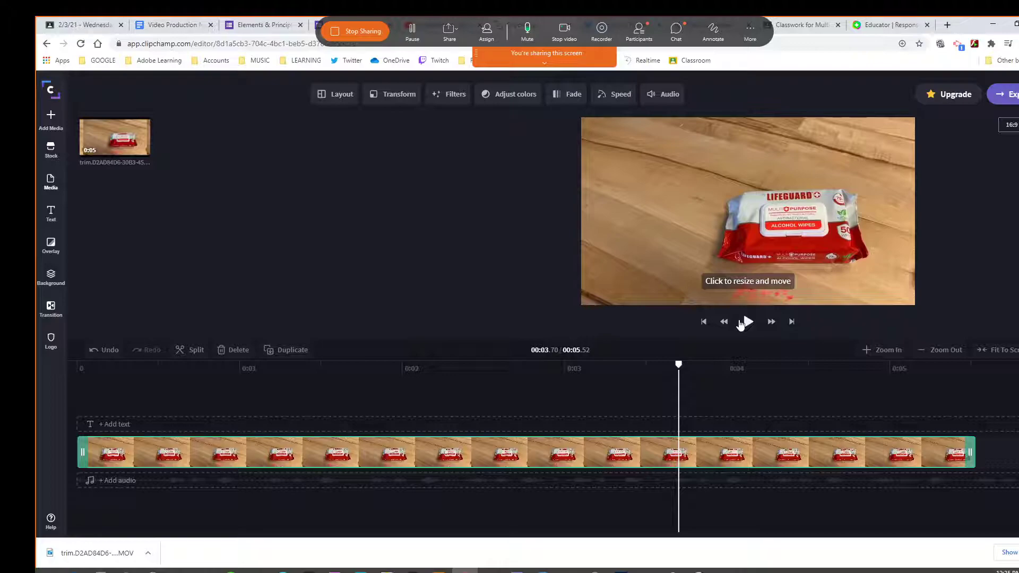
drag(678, 364, 77, 364)
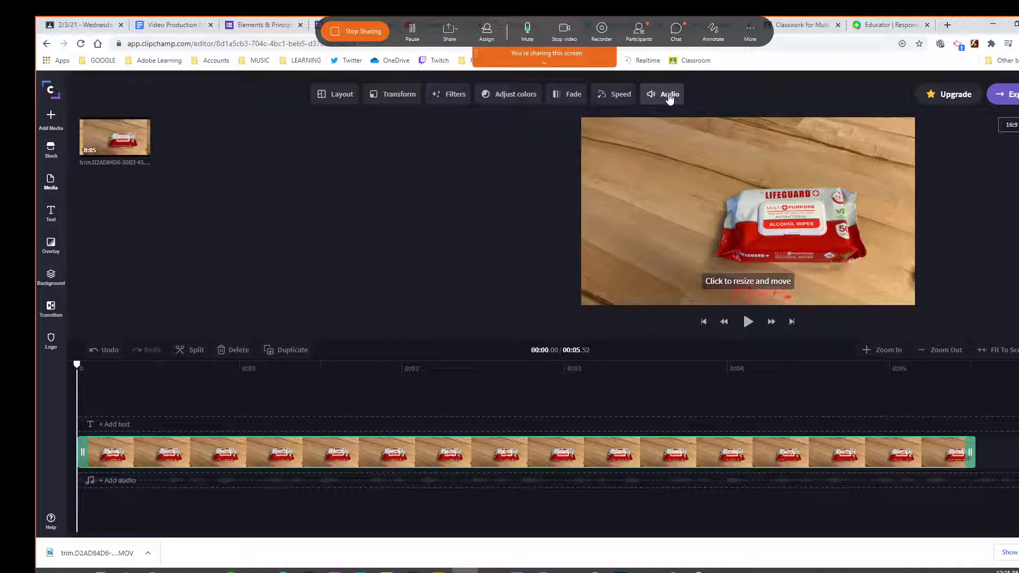
Look through the media import options and the stock library, previewing Groovy Ska Fun Time in the Free Forever music collection.
click(49, 122)
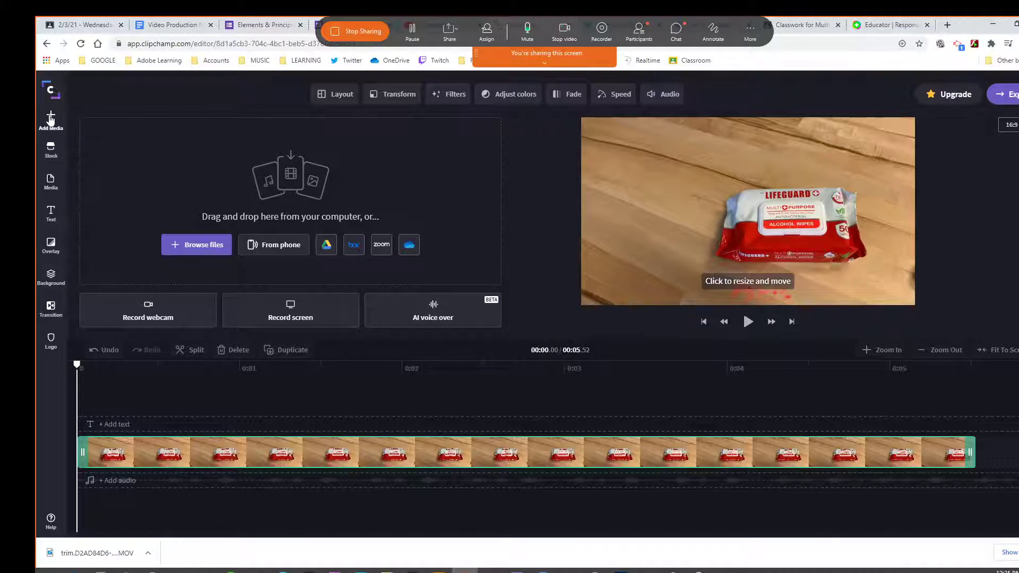
click(51, 182)
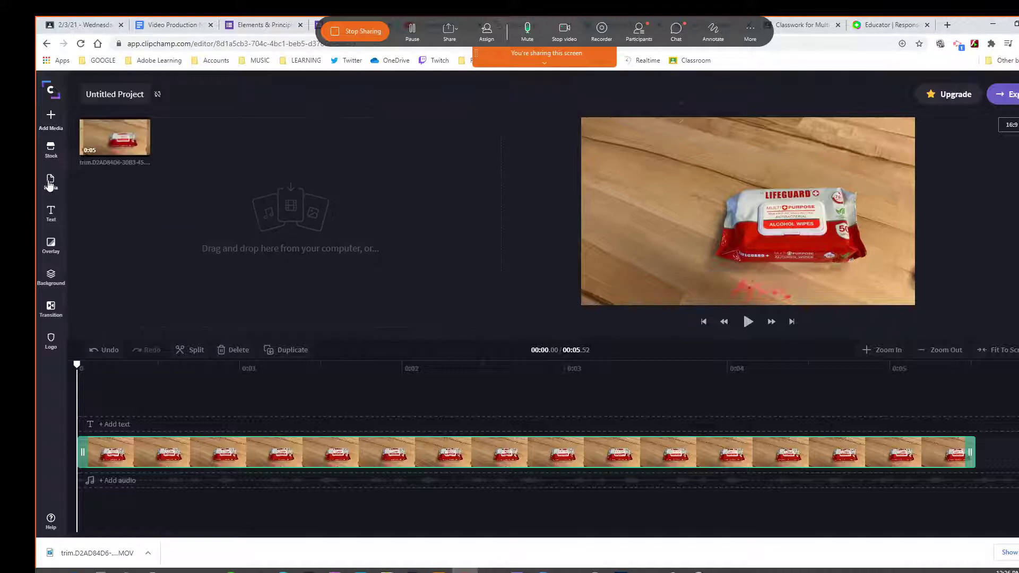
click(51, 122)
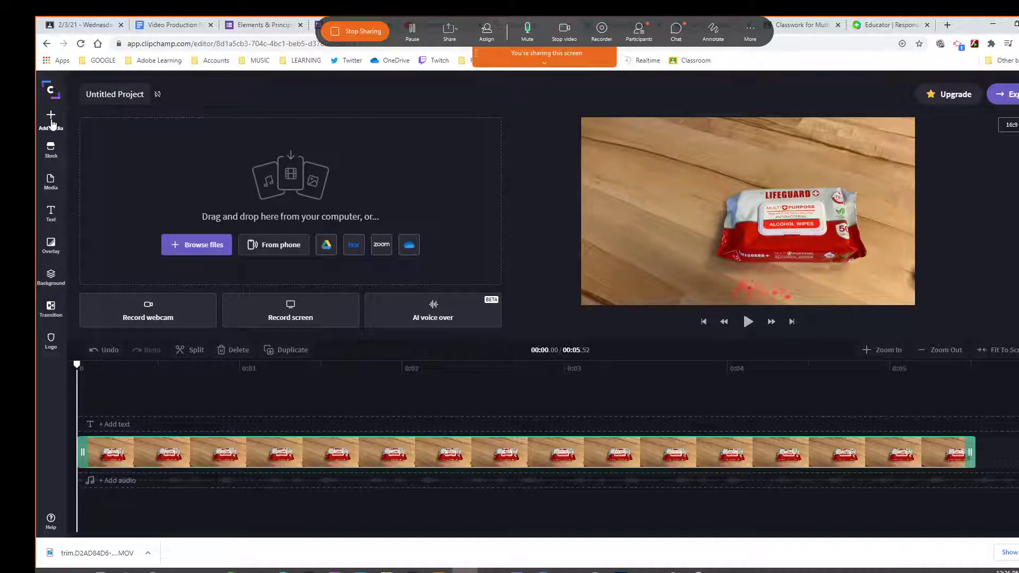
click(51, 151)
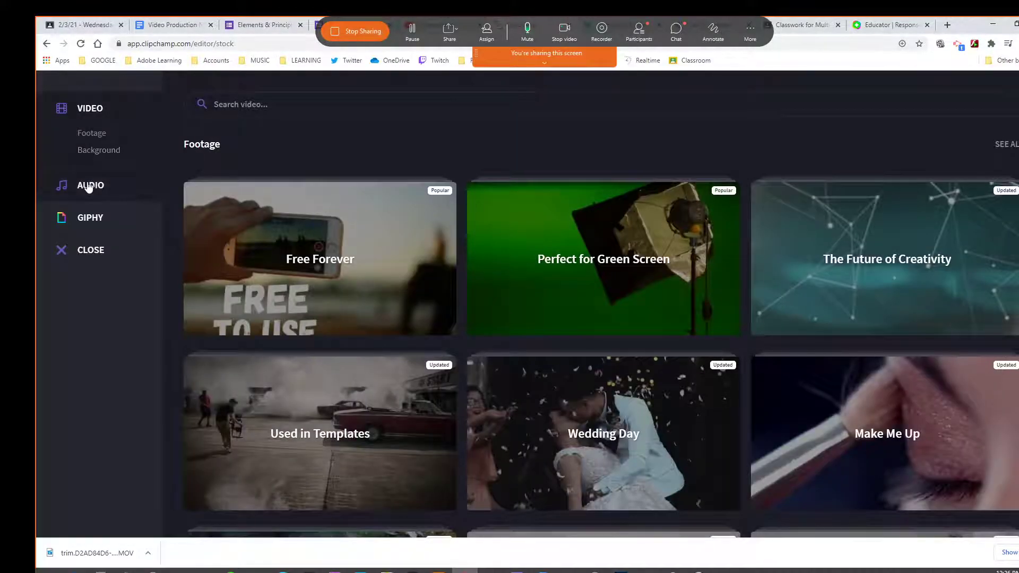
click(89, 187)
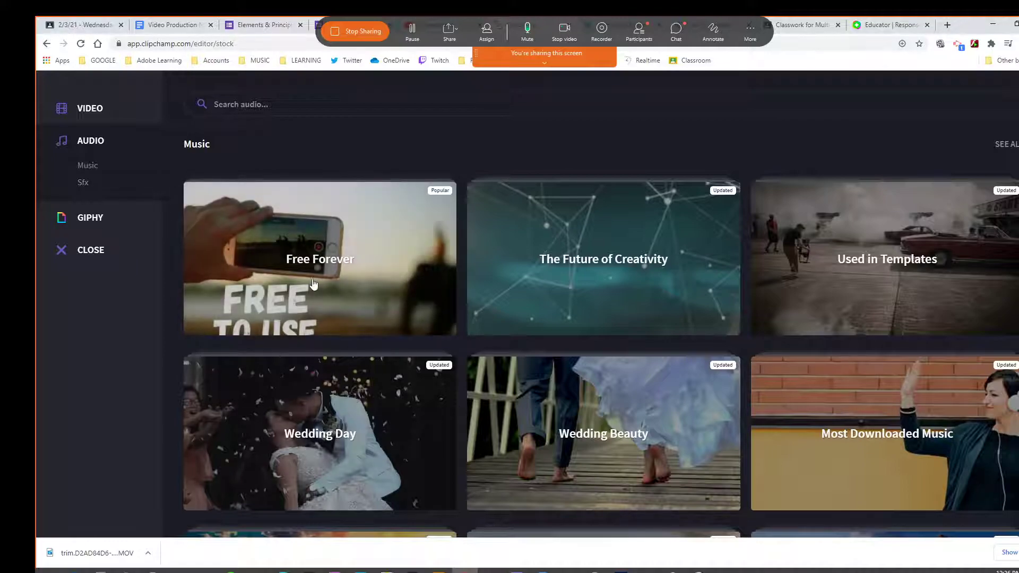
click(325, 256)
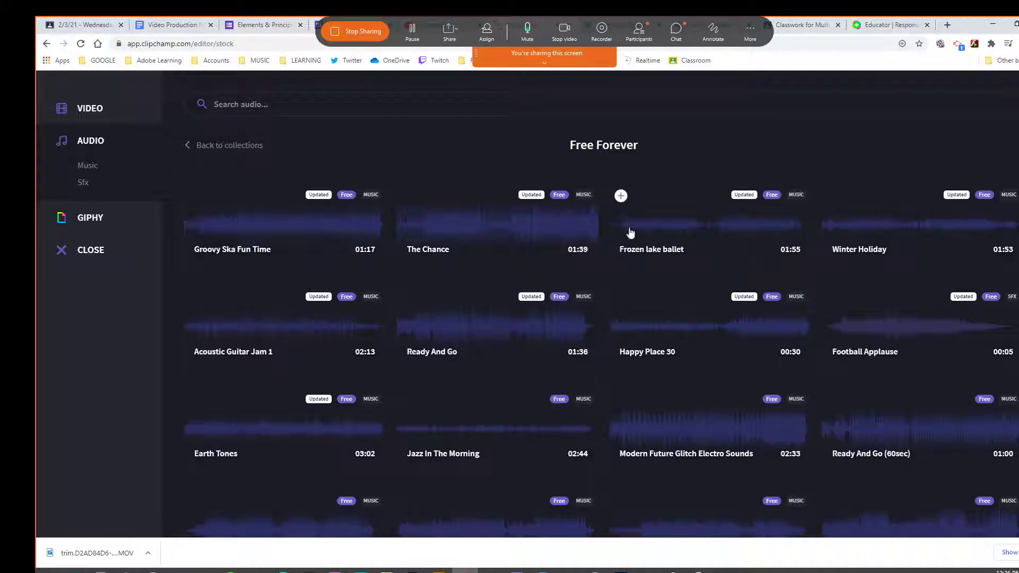
click(227, 228)
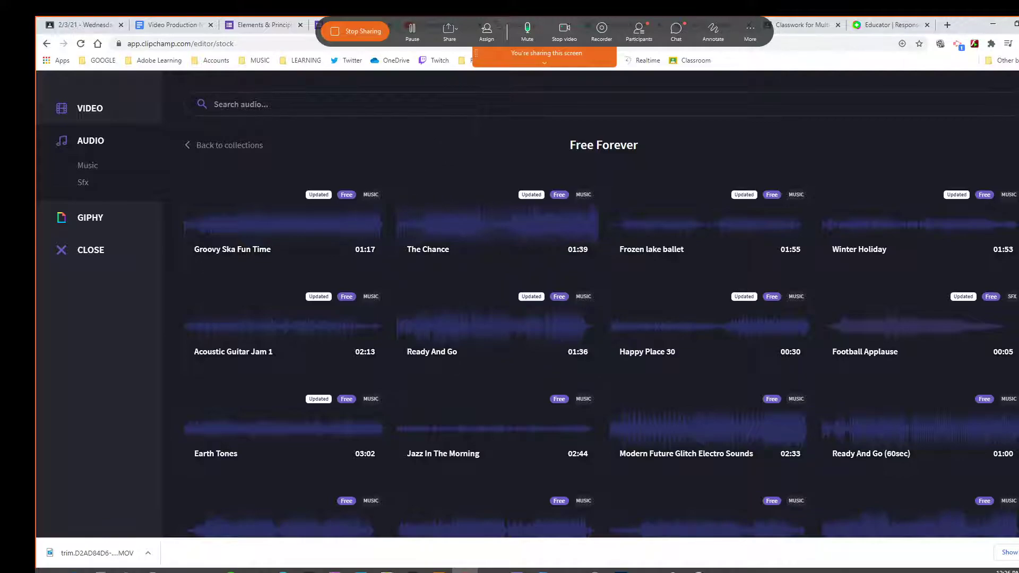
click(92, 108)
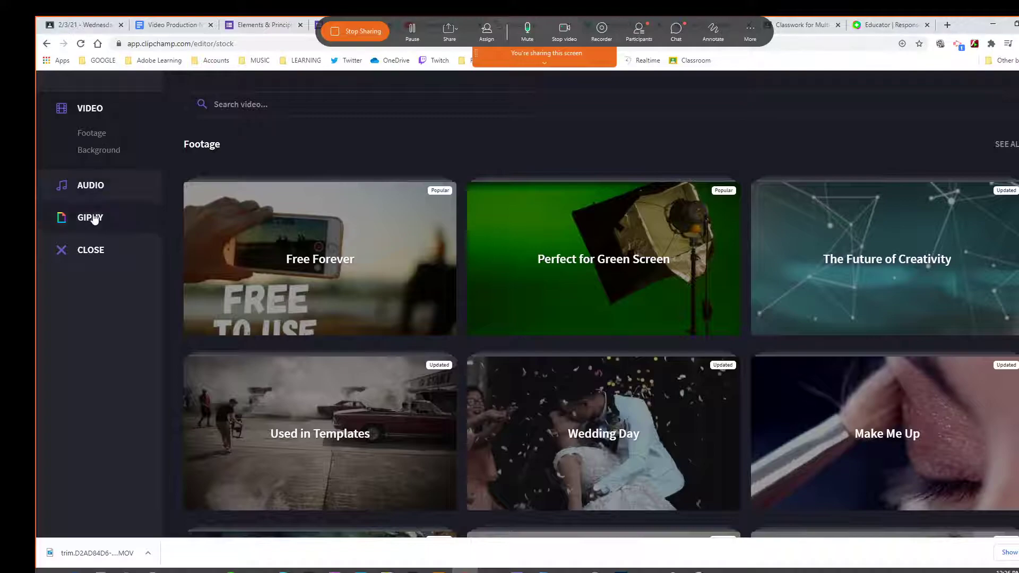
click(98, 254)
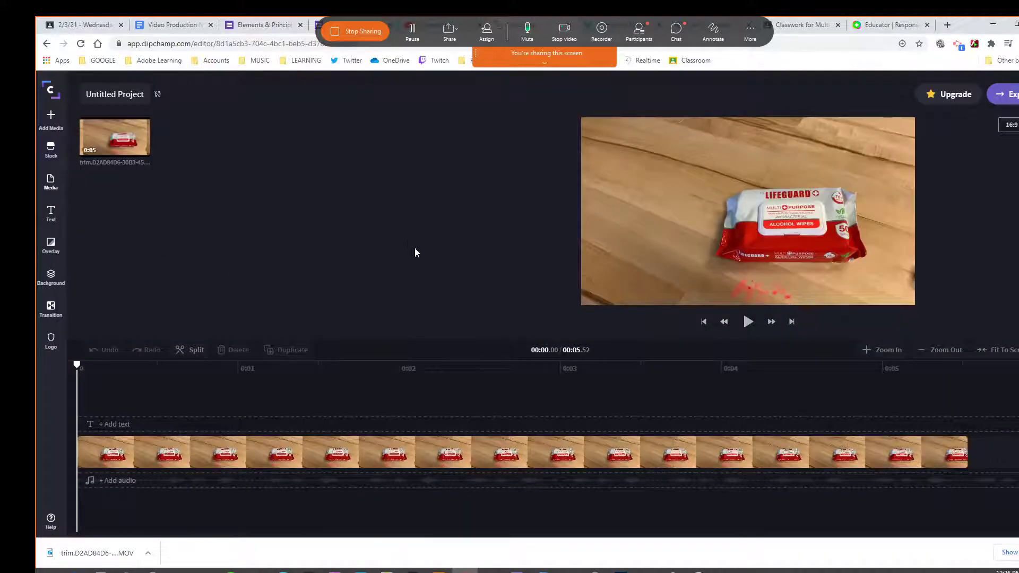
Select the wipes clip again and make sure its track volume is set to 0%.
click(431, 444)
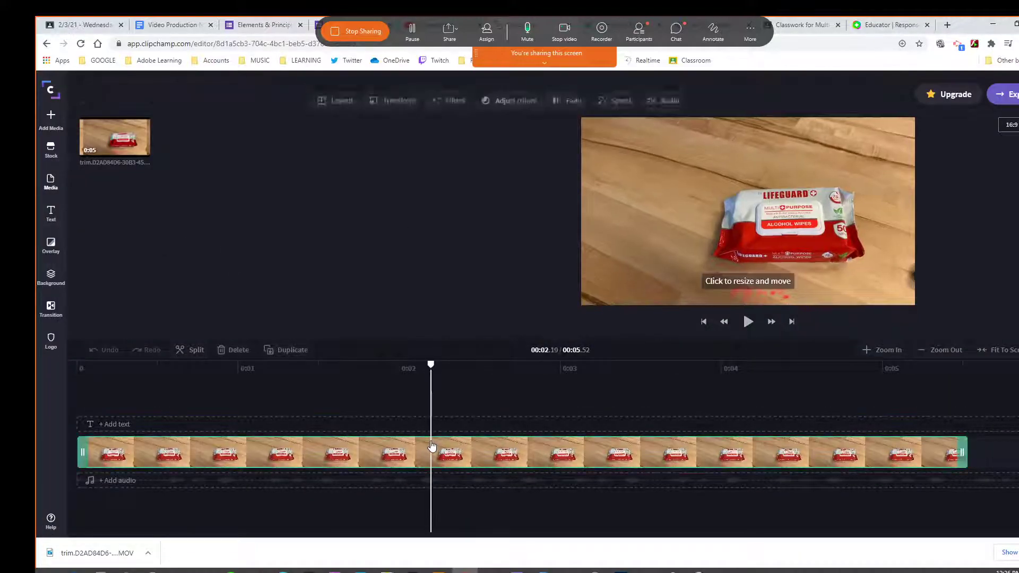
click(667, 94)
mouse_move(595, 143)
mouse_down()
mouse_move(631, 149)
mouse_move(592, 146)
mouse_up()
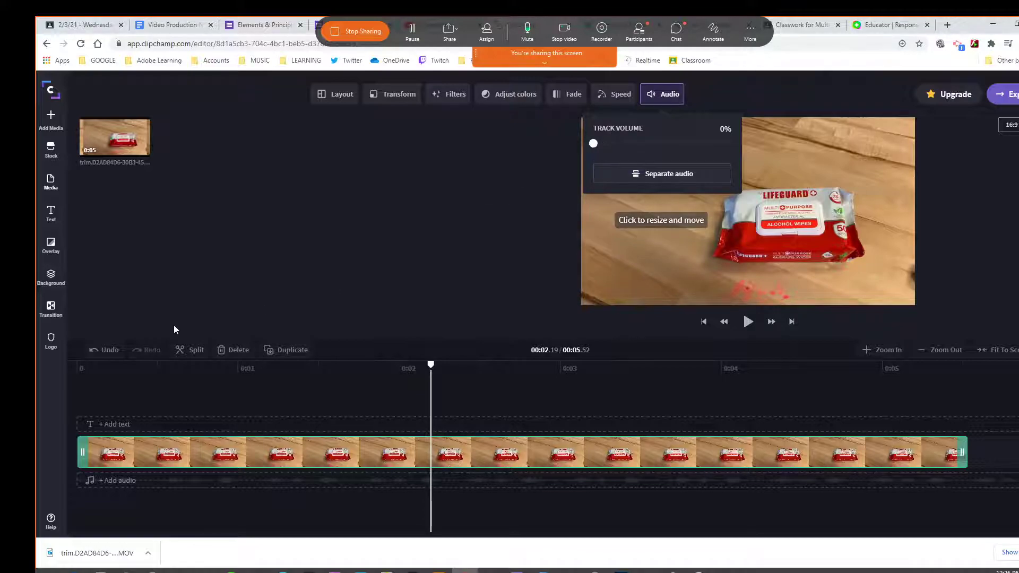
Preview the stock tracks Frozen lake ballet and Earth Tones in the Free Forever music collection.
click(51, 150)
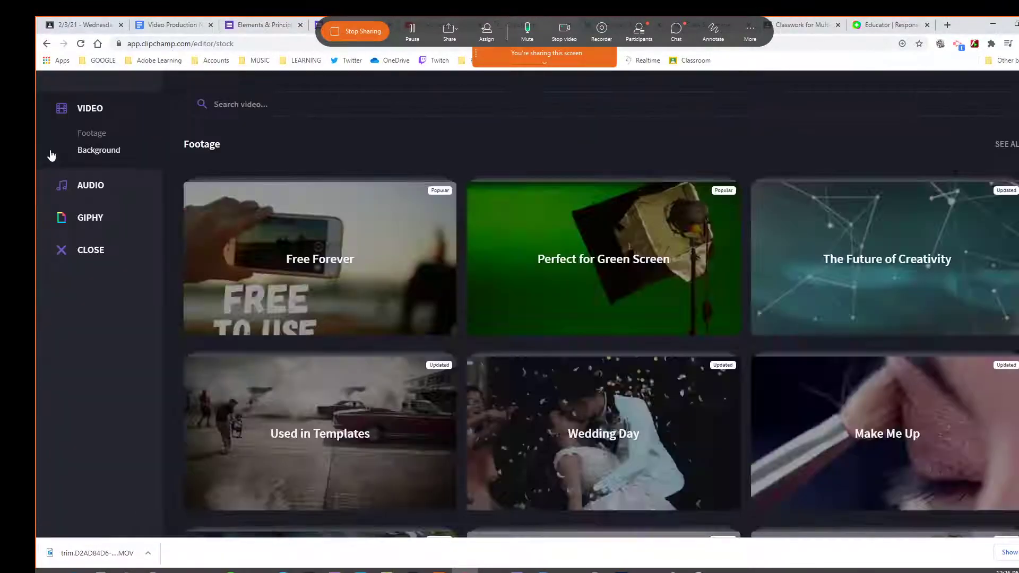
click(78, 187)
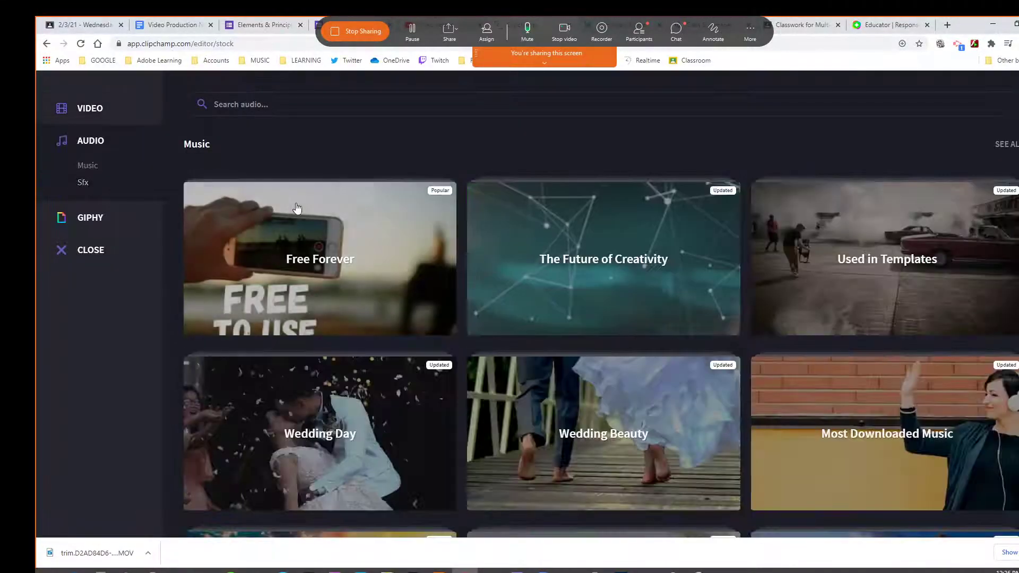
click(375, 245)
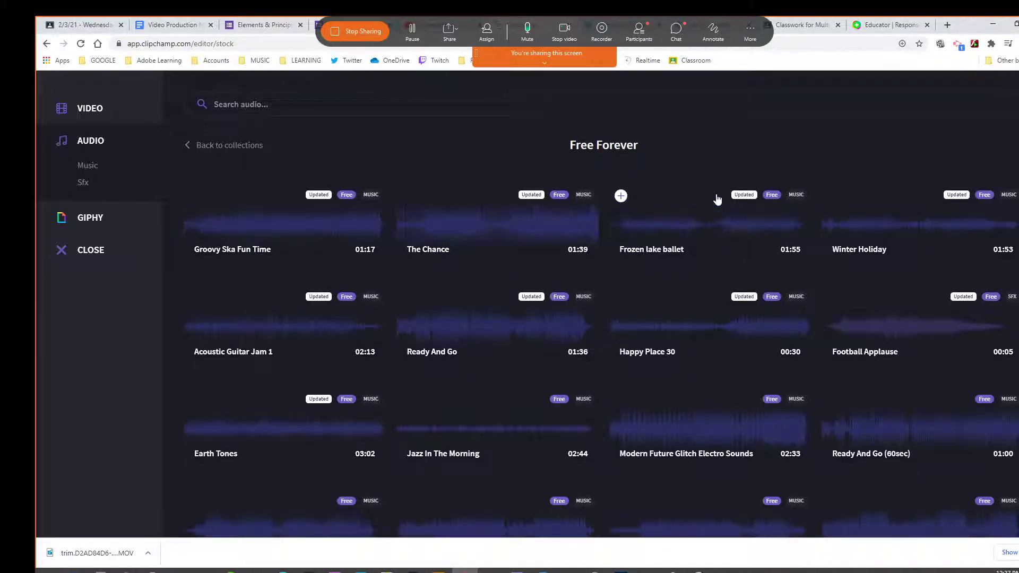
click(683, 223)
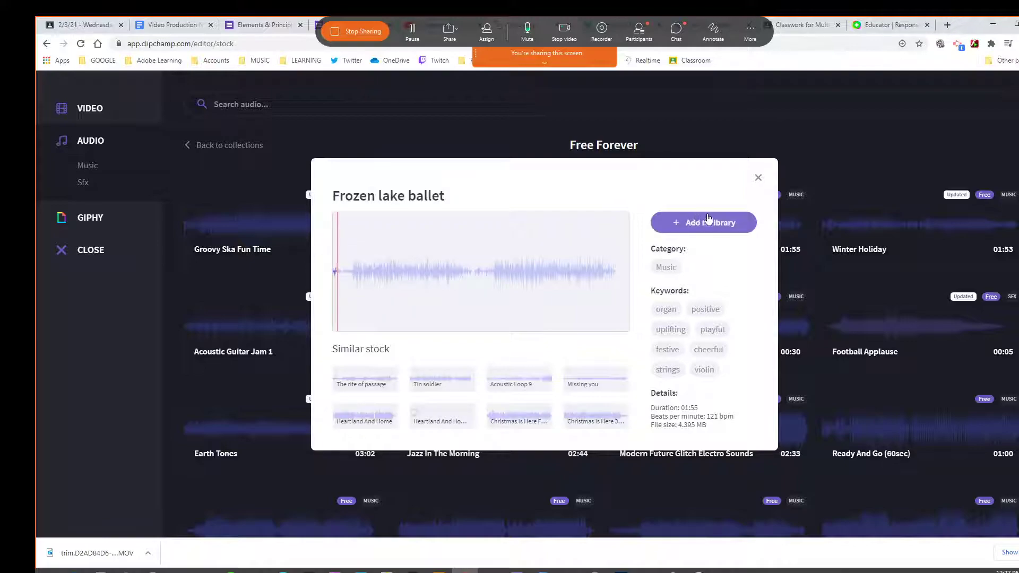
click(758, 179)
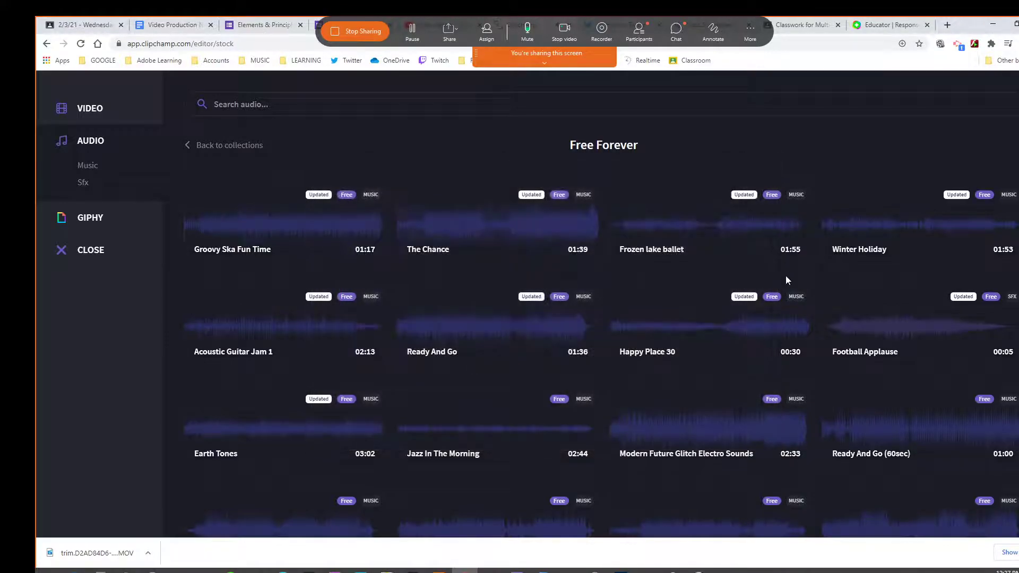
scroll(802, 340, down, 3)
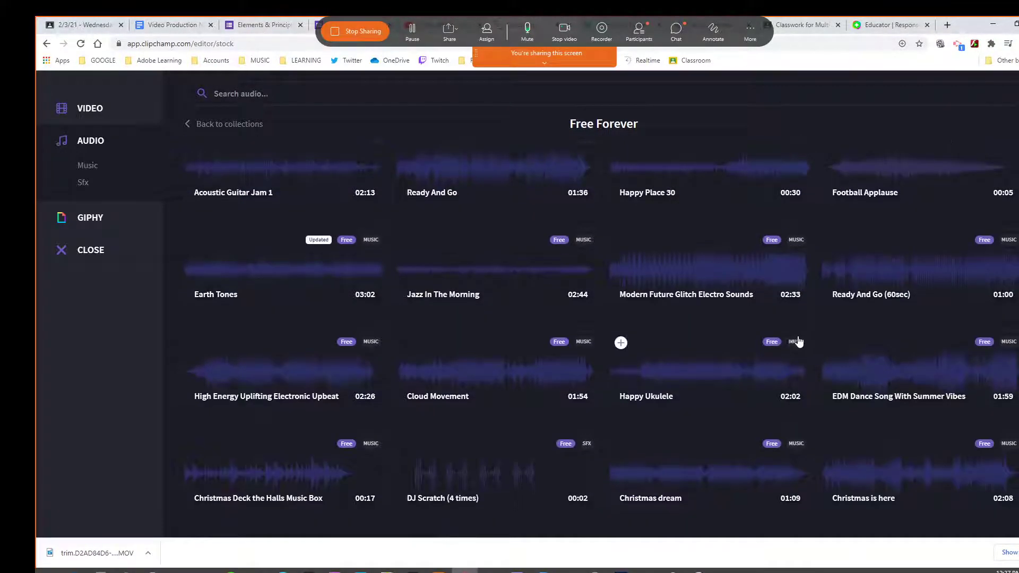
scroll(287, 211, down, 1)
click(257, 212)
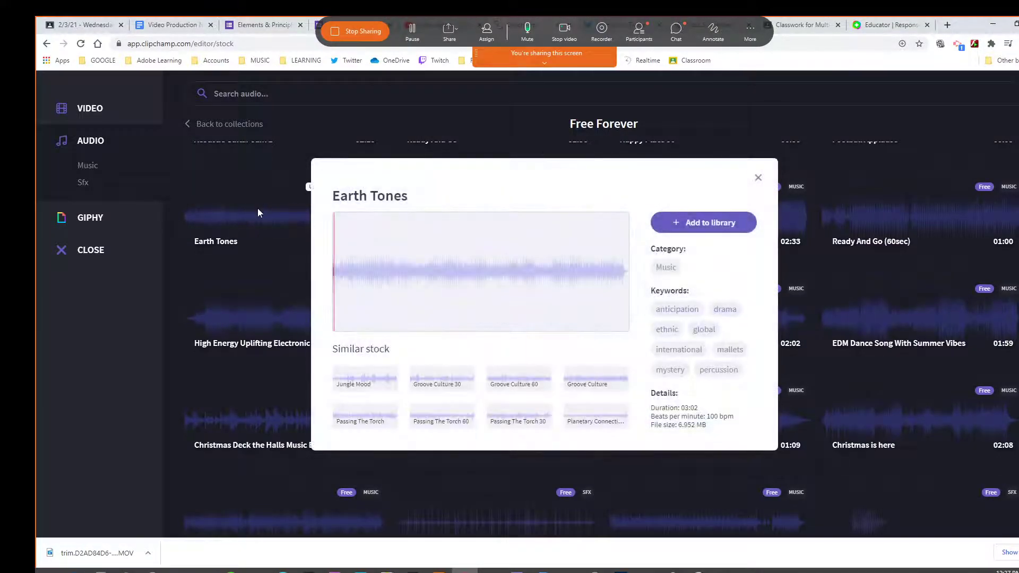
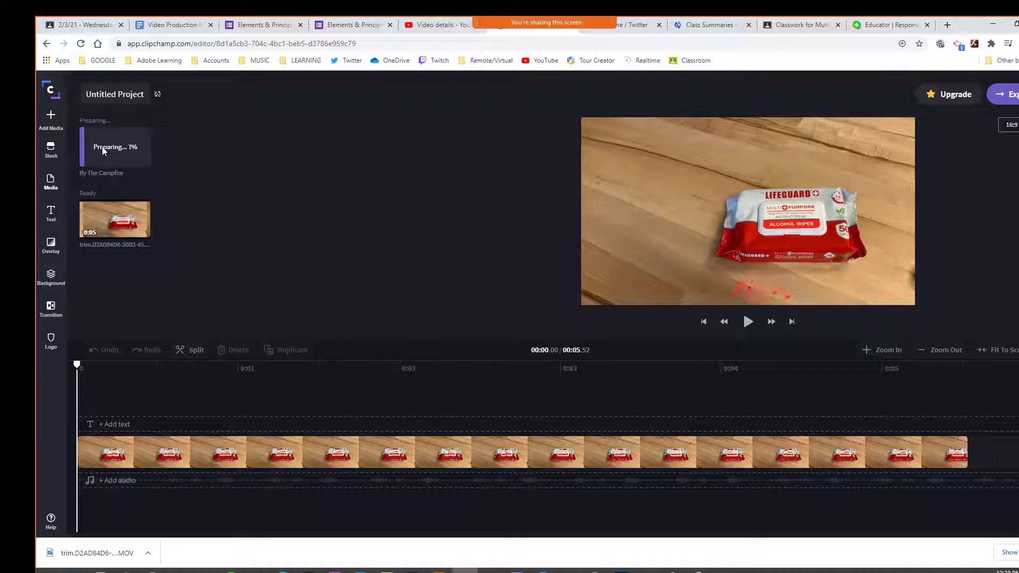
Rename the project as Lifeguard.
triple_click(123, 95)
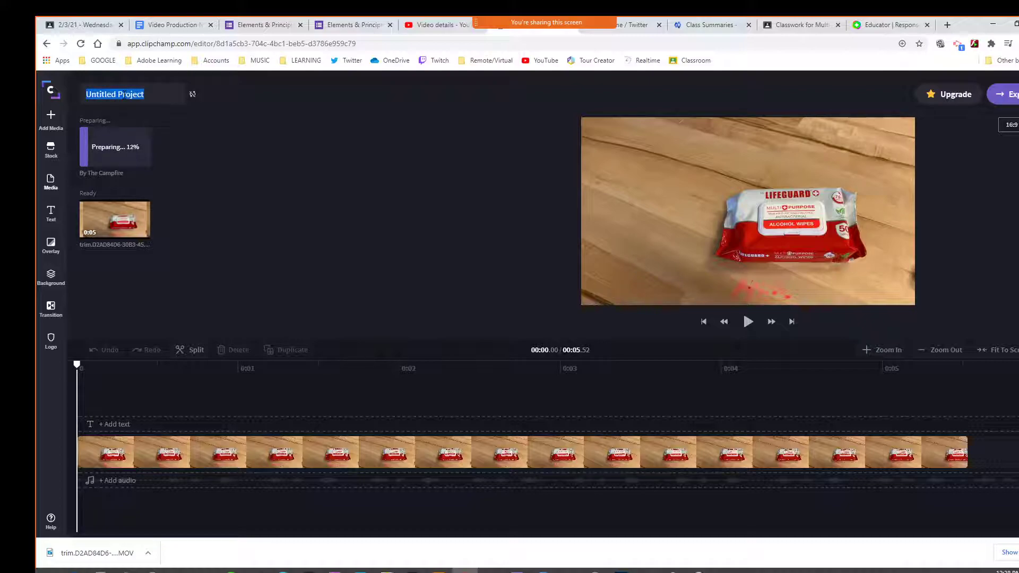
text(Life)
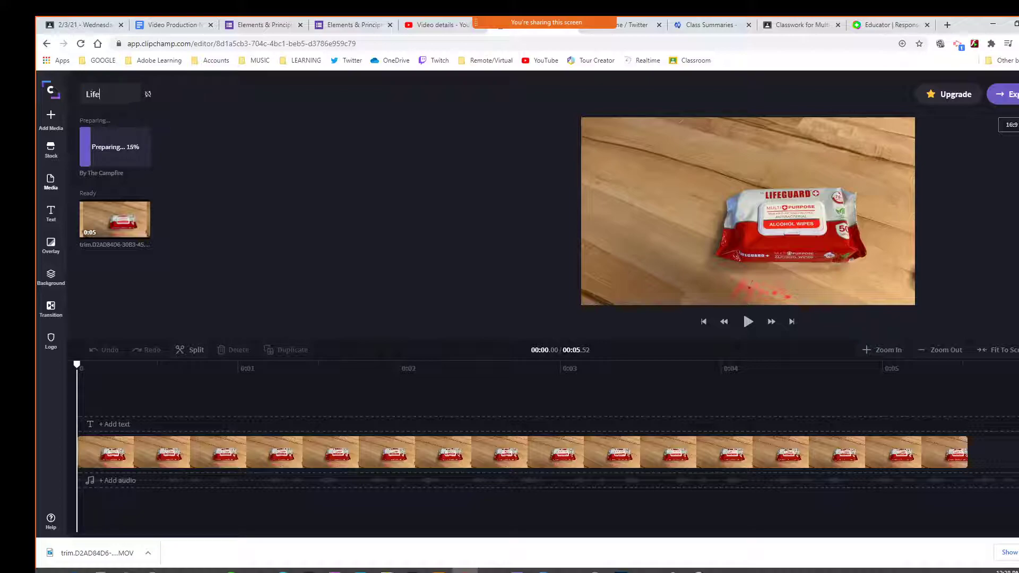
text(guard)
click(179, 122)
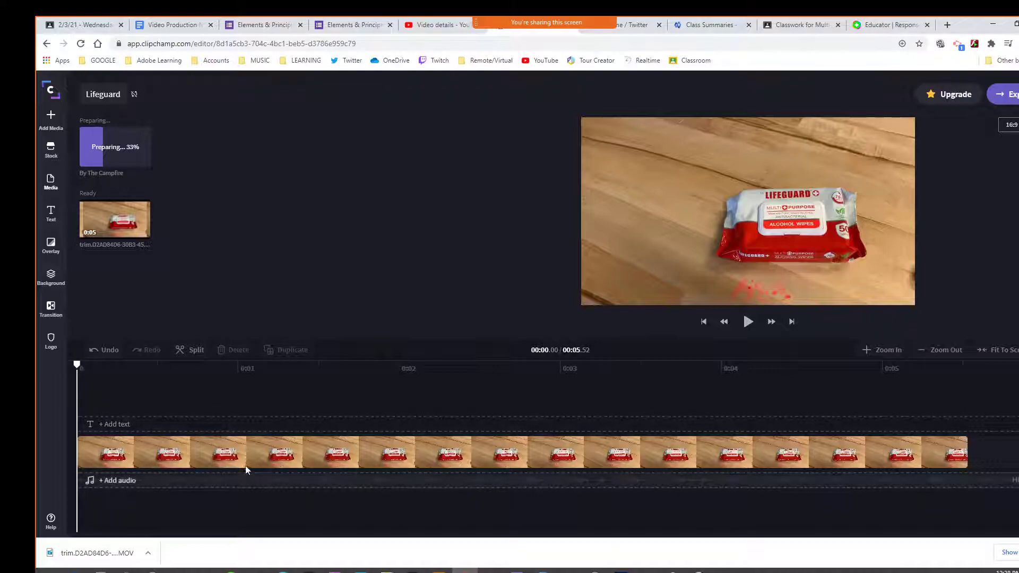
Browse the filters for the wipes clip, apply the VHS filter and play the result briefly.
click(399, 451)
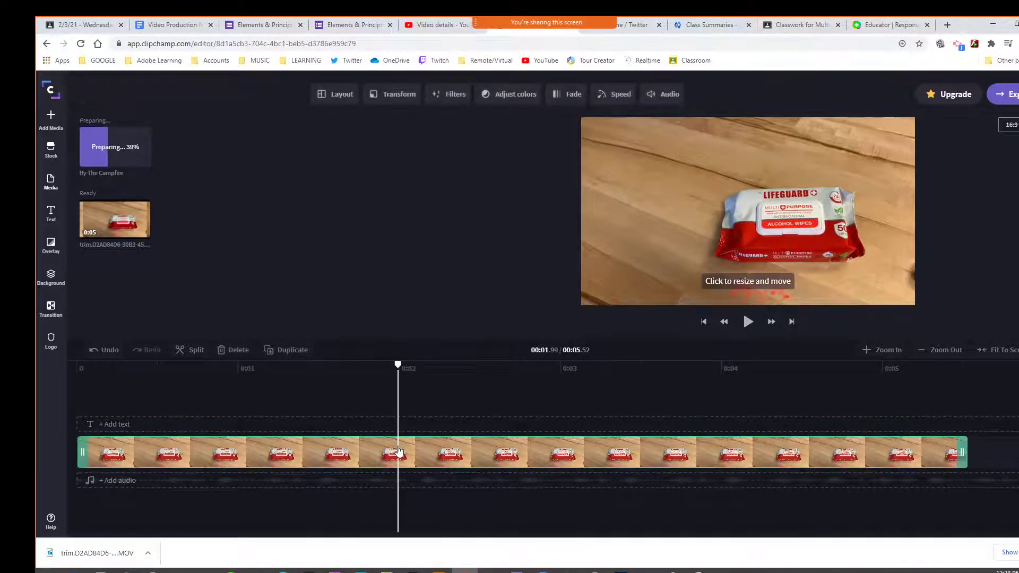
click(452, 96)
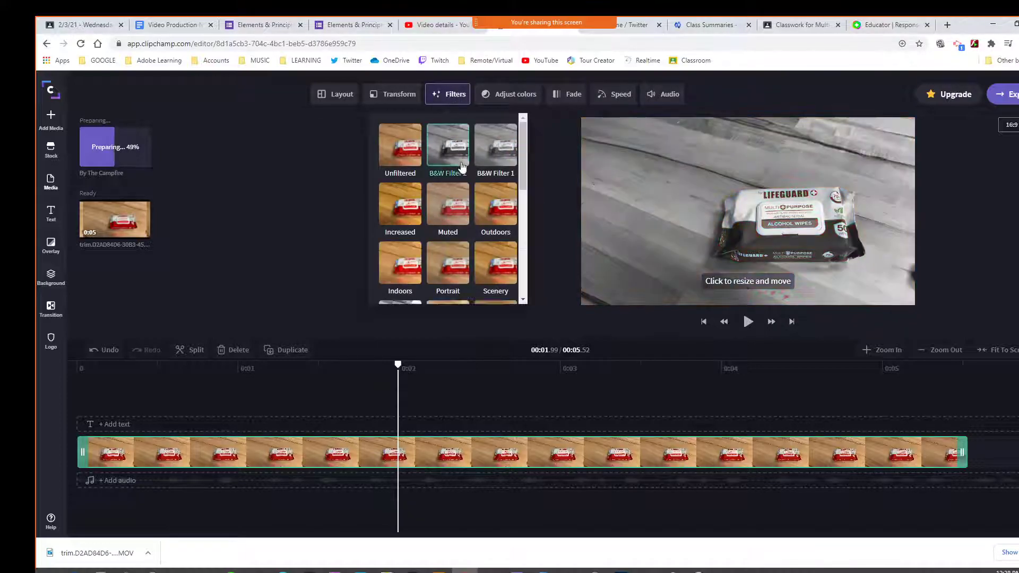
scroll(446, 249, down, 1)
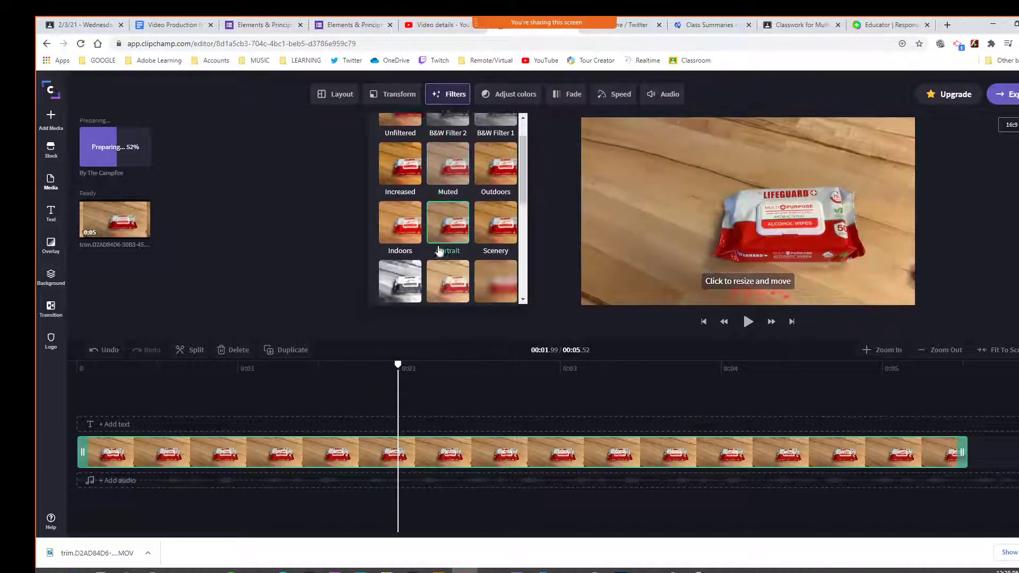
scroll(414, 239, down, 2)
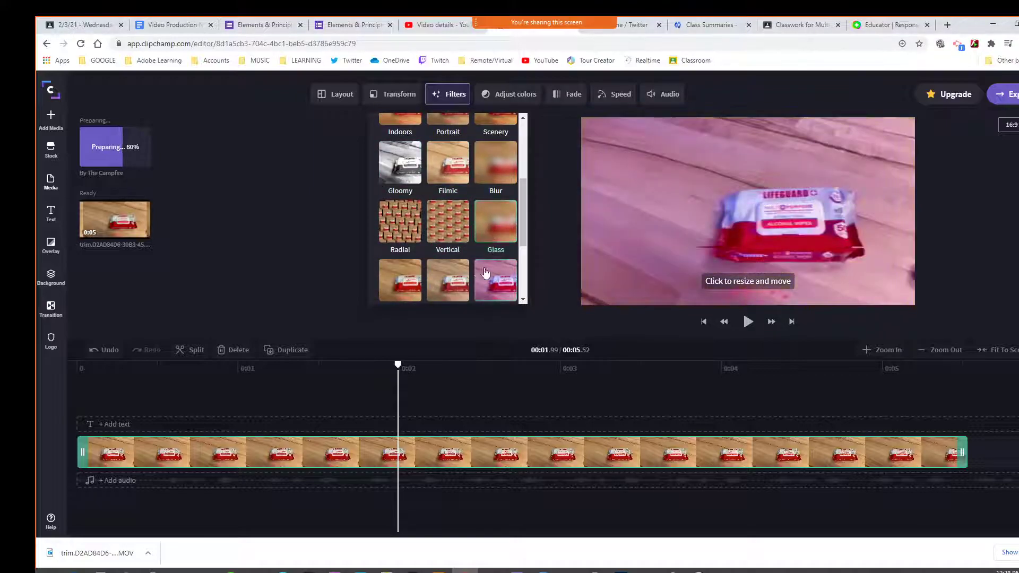
scroll(461, 271, down, 1)
scroll(461, 274, down, 2)
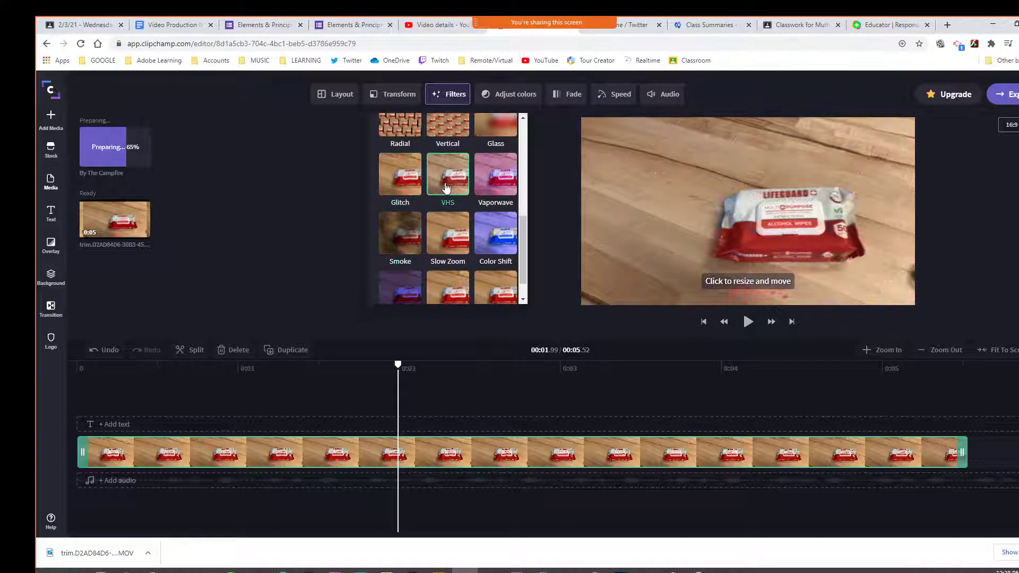
click(446, 189)
click(748, 322)
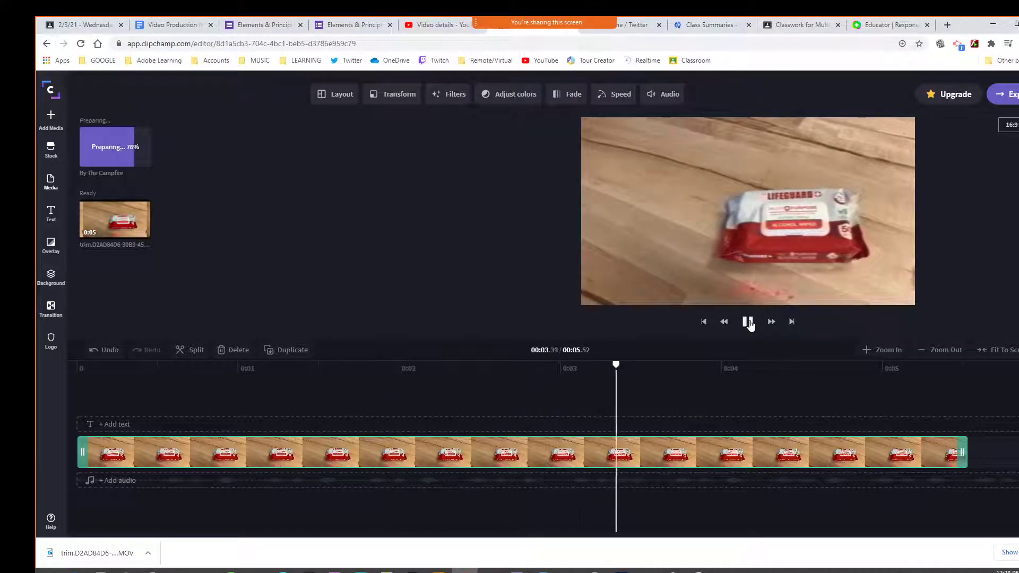
click(748, 322)
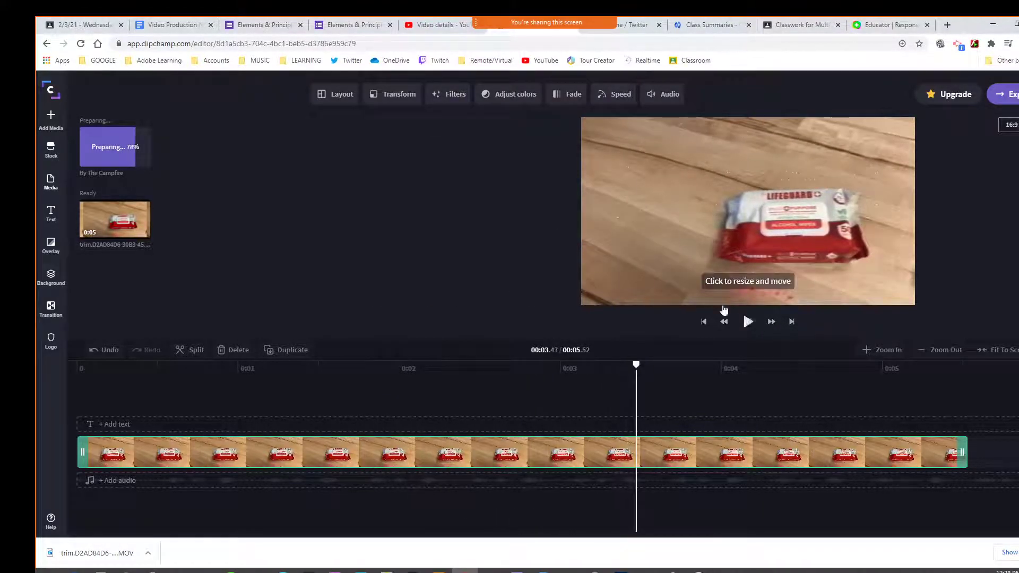
Raise the wipes clip's exposure and saturation and warm its color temperature slightly.
click(516, 95)
drag(509, 142, 531, 175)
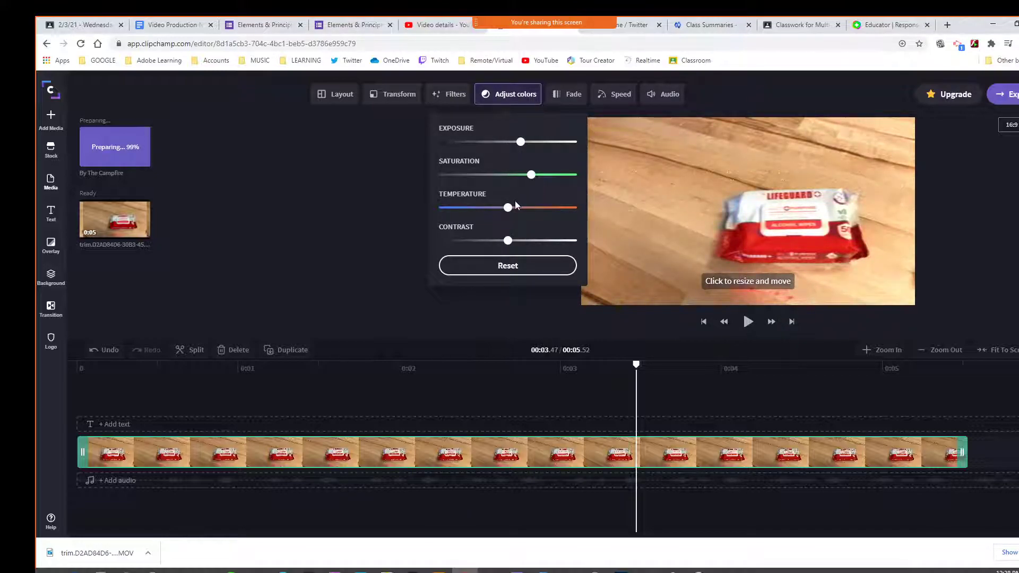
mouse_move(511, 211)
mouse_down()
mouse_move(529, 211)
mouse_move(513, 210)
mouse_up()
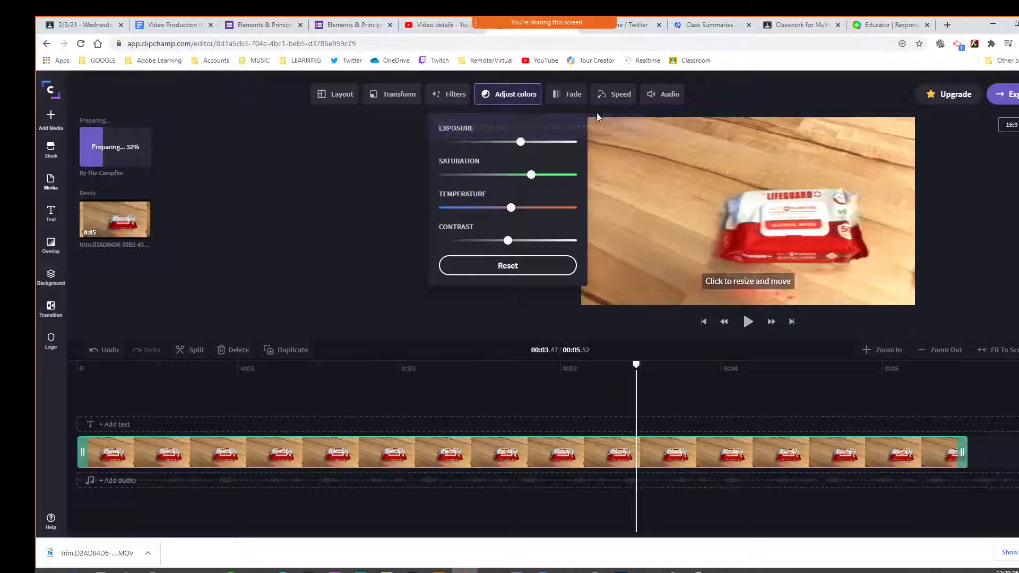
Set the wipes clip's speed to Slow and give it a 0.5 s fade-in and a 0.5 s fade-out.
click(612, 96)
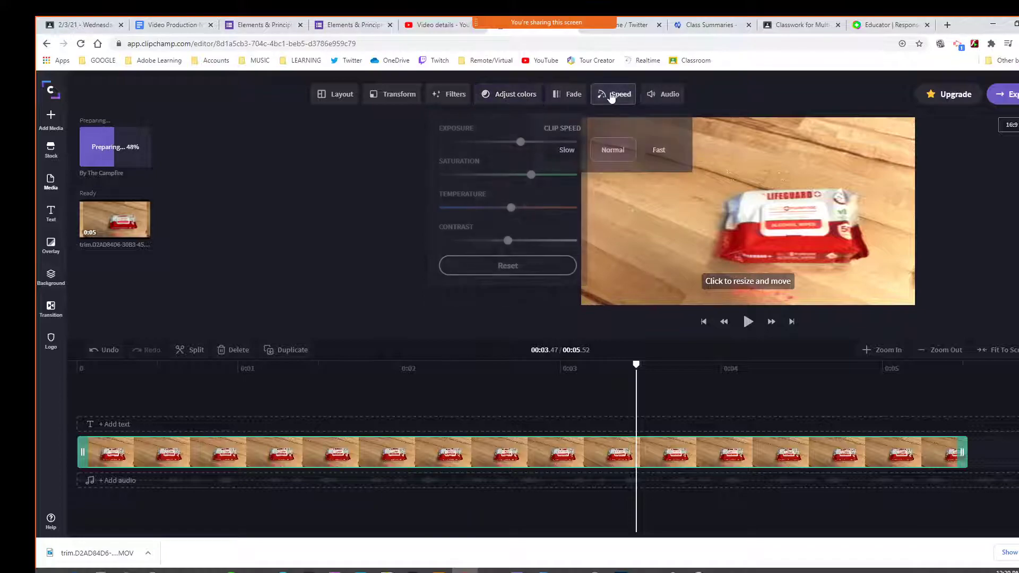
click(566, 151)
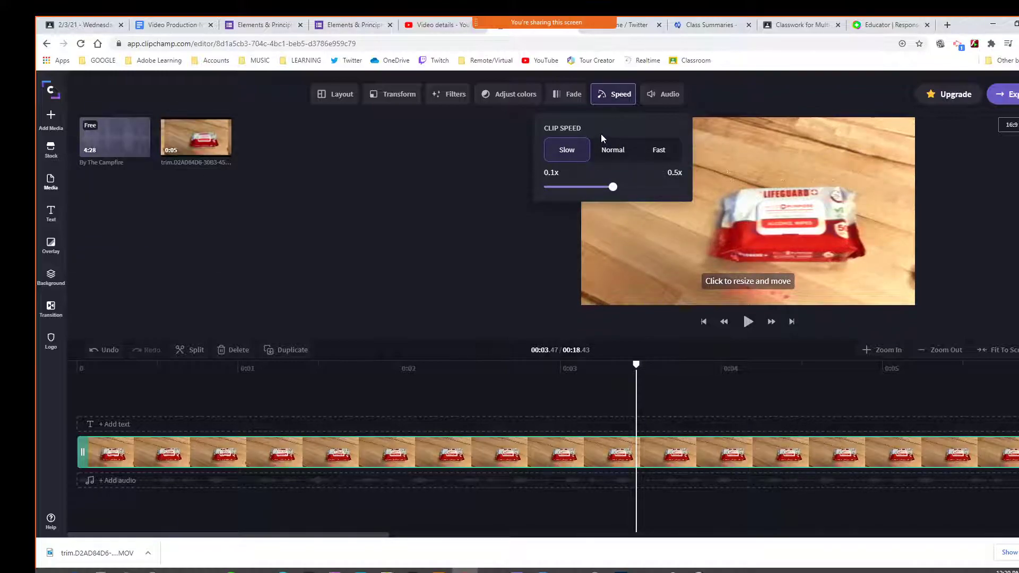
click(570, 102)
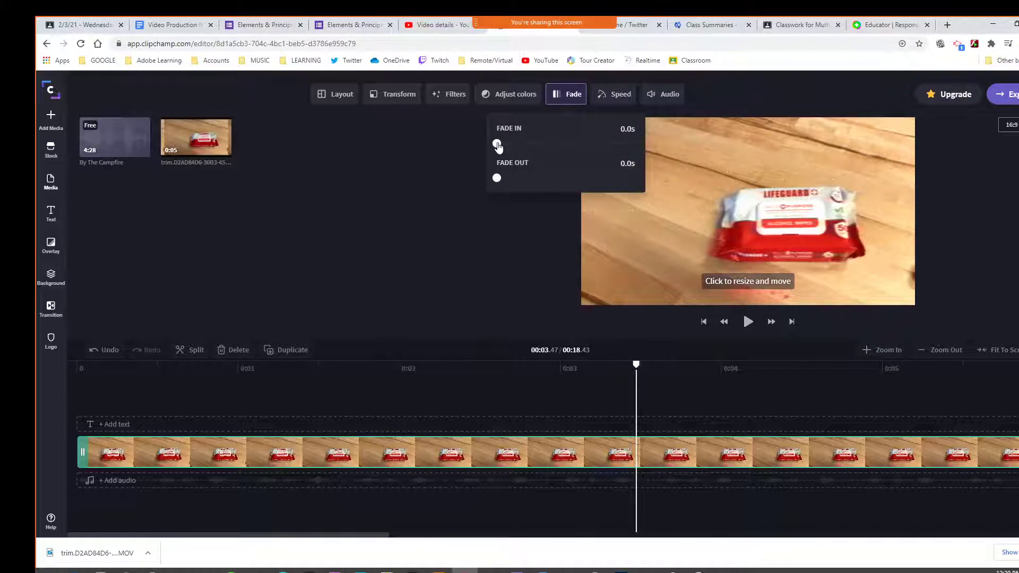
drag(497, 144, 518, 152)
drag(528, 152, 530, 180)
Play the wipes clip from the start to check the fade-in and slow motion.
drag(636, 368, 68, 362)
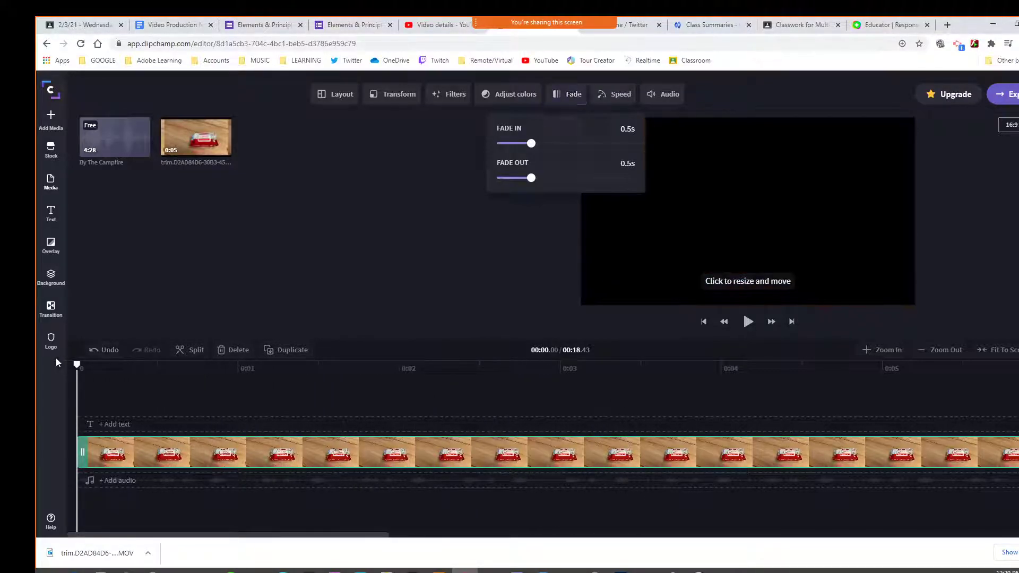
click(747, 321)
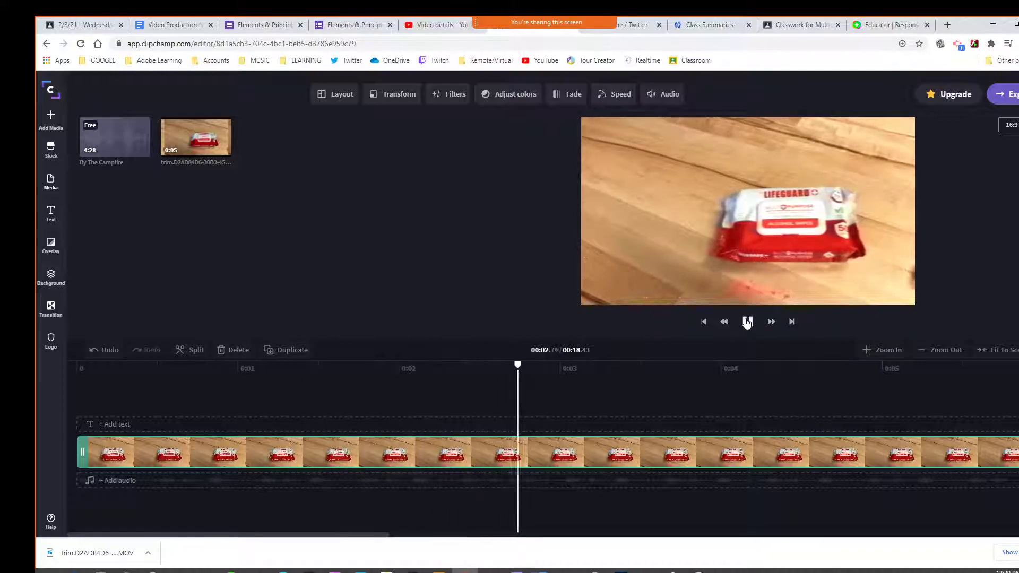
click(748, 321)
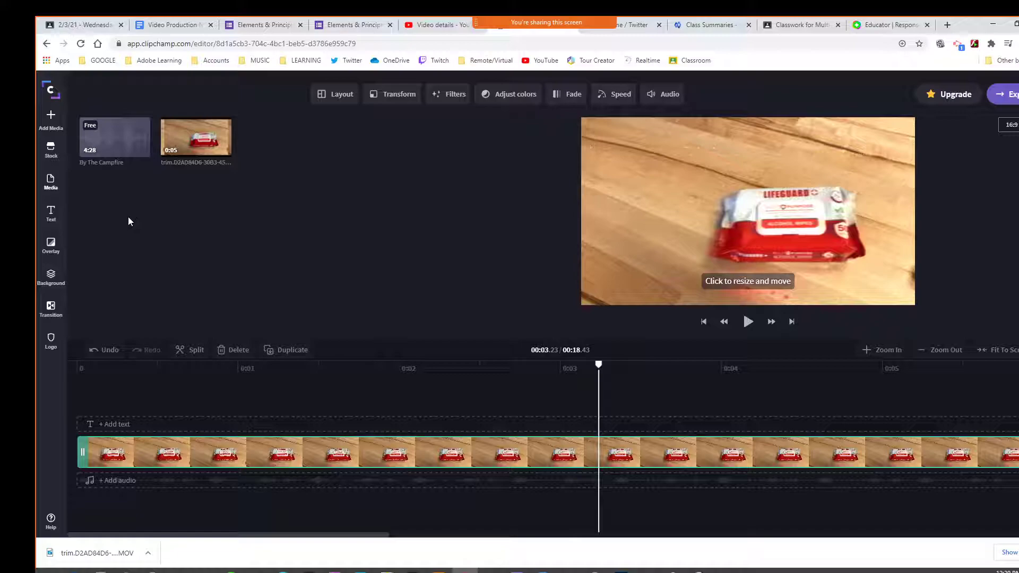
Add the Glow title above the wipes clip and move the playhead to about 0.8 s to view it.
click(50, 214)
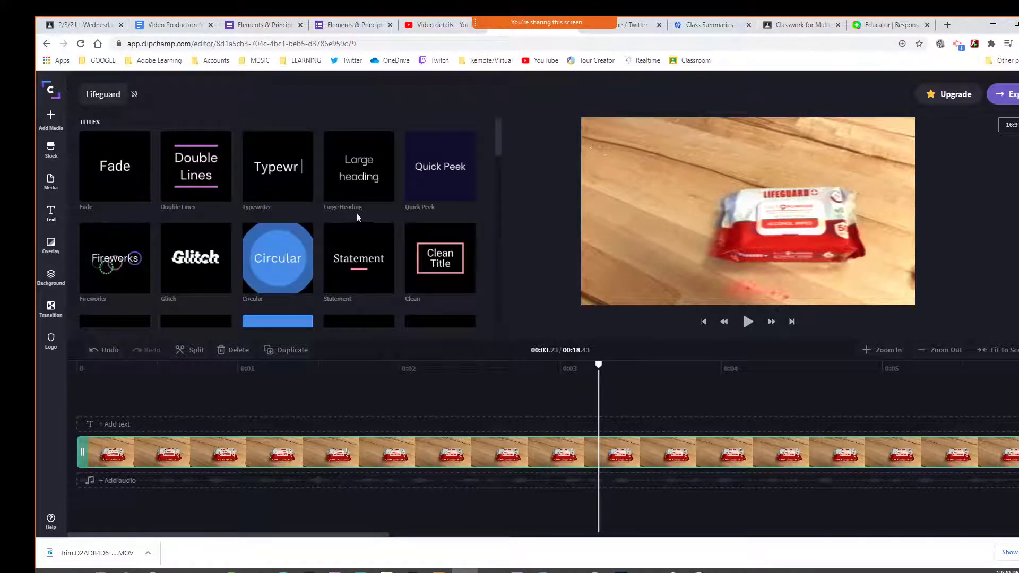
scroll(297, 246, down, 2)
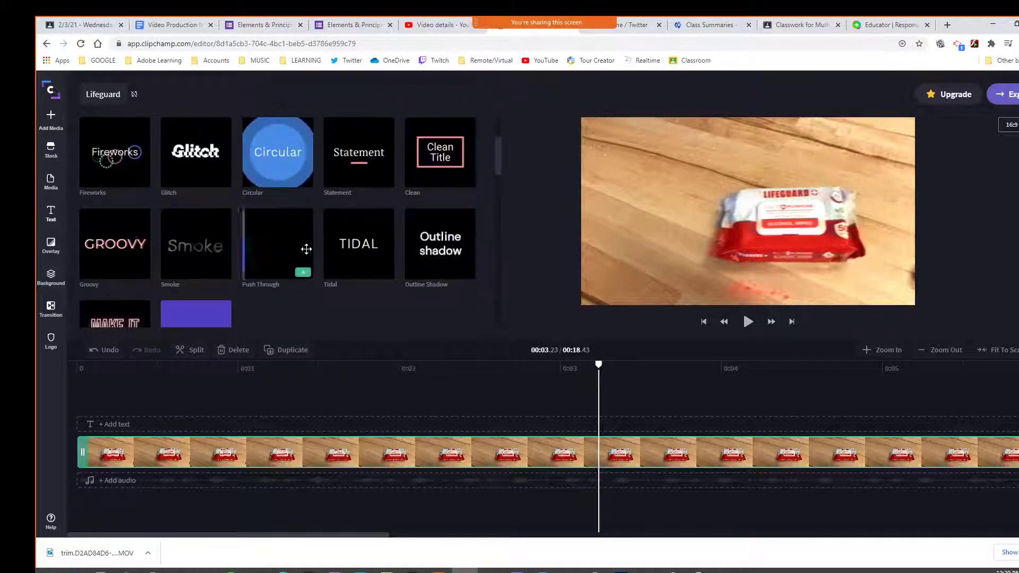
scroll(306, 249, down, 2)
scroll(307, 248, down, 2)
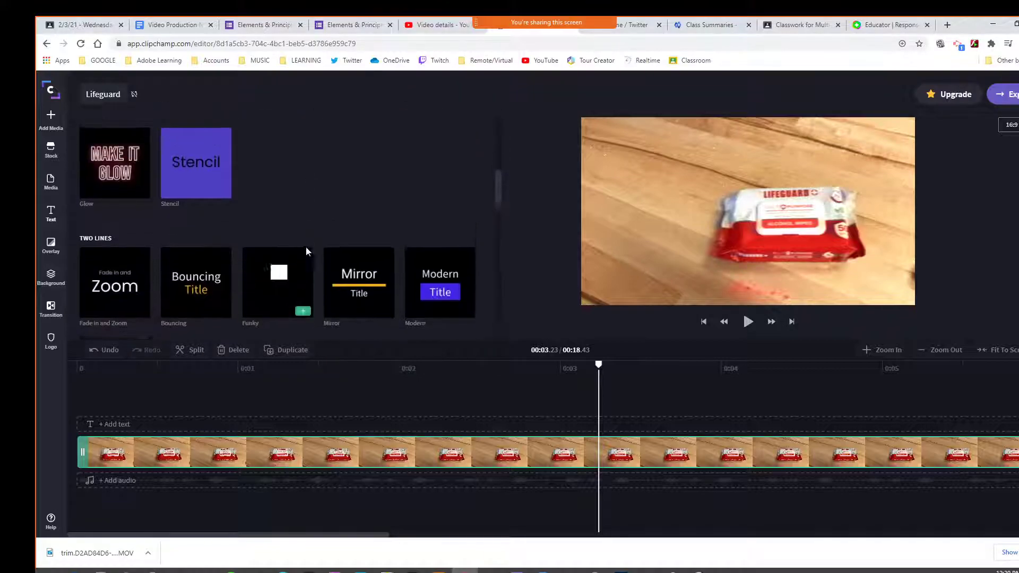
scroll(306, 247, up, 1)
mouse_move(139, 234)
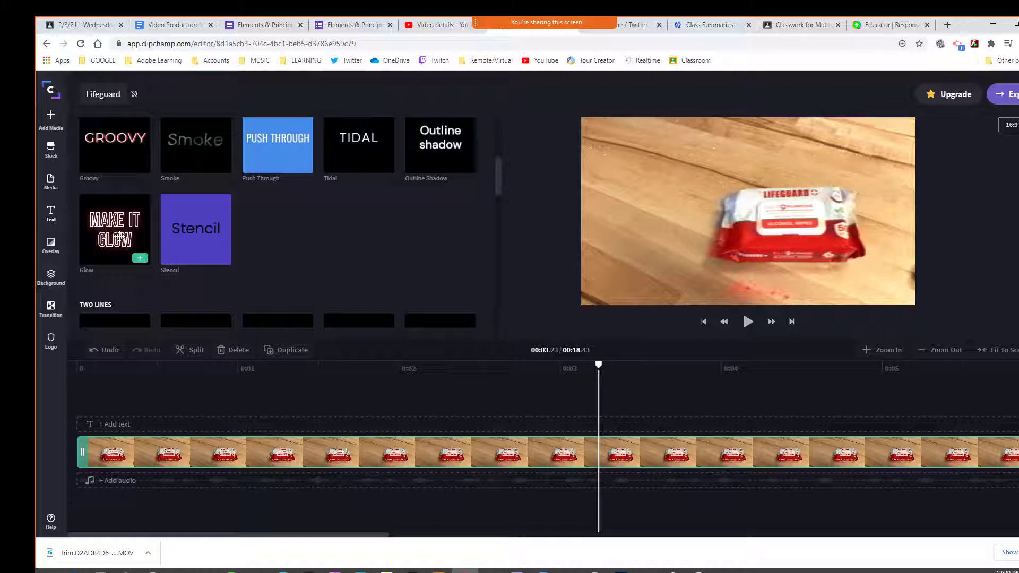
click(140, 259)
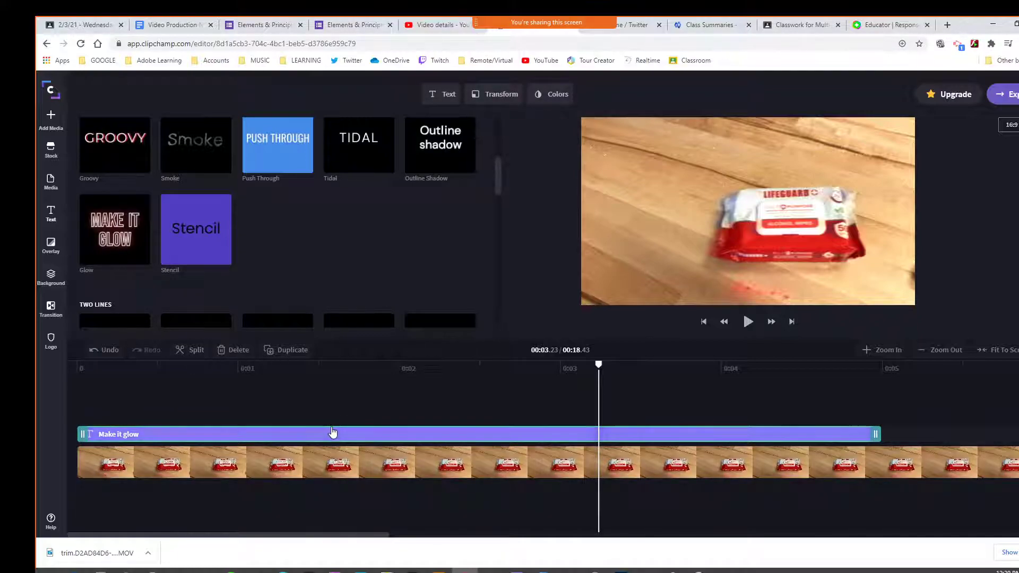
drag(598, 365, 206, 365)
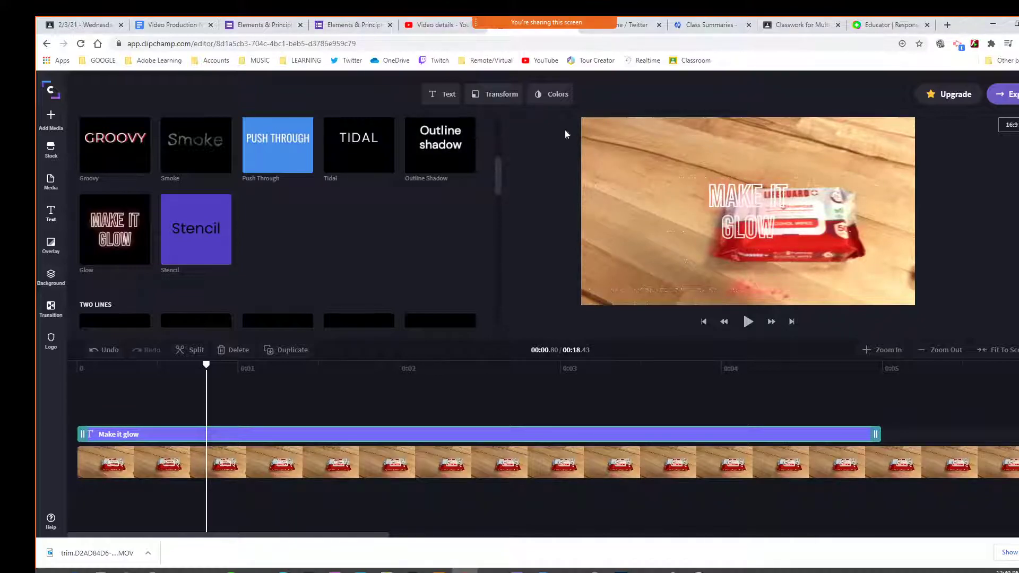
Reduce the glow title's font size slightly and position it at the middle left of the frame.
click(493, 94)
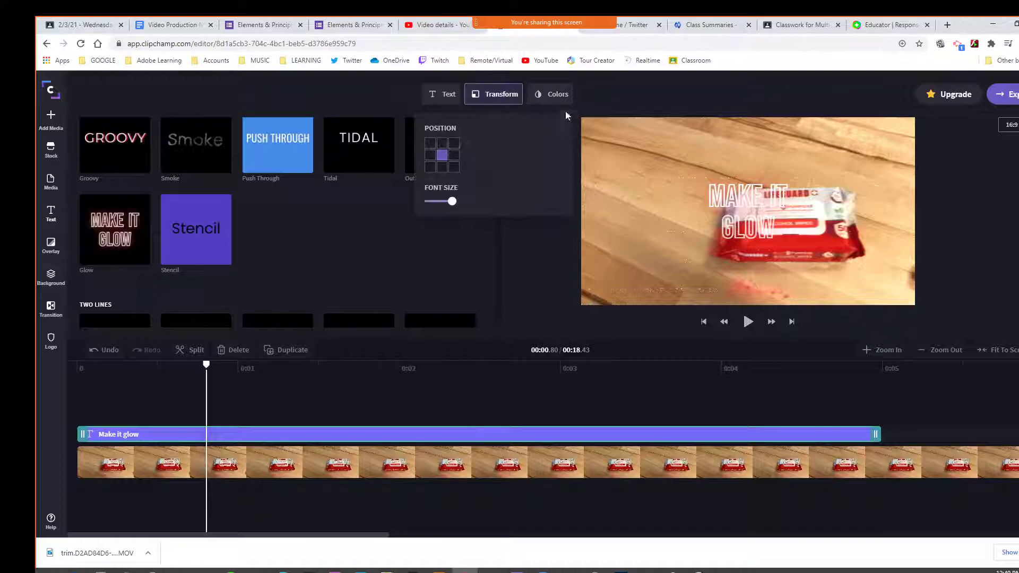
click(735, 203)
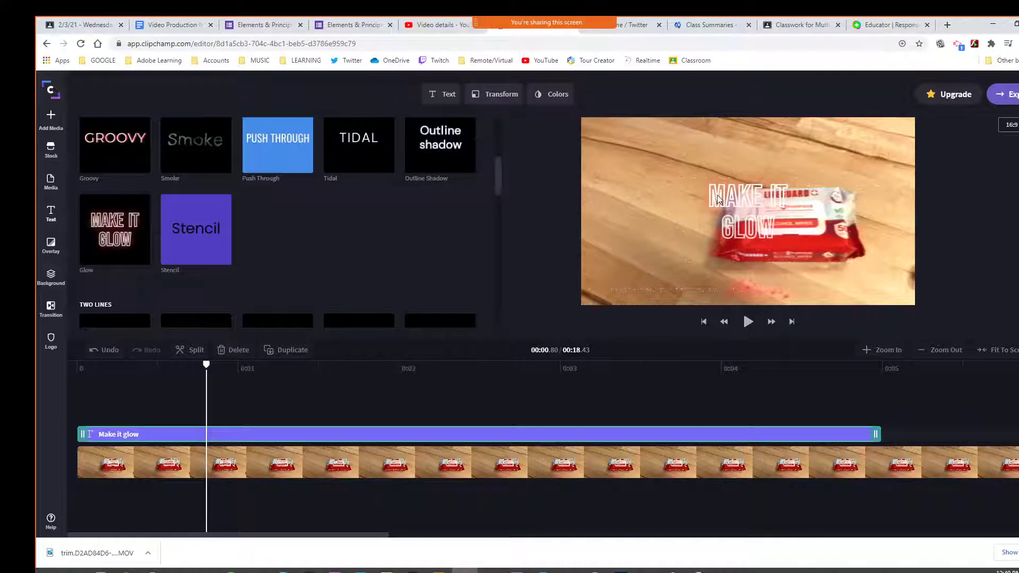
mouse_move(440, 150)
click(473, 95)
mouse_move(452, 203)
mouse_down()
mouse_move(476, 204)
mouse_move(448, 205)
mouse_up()
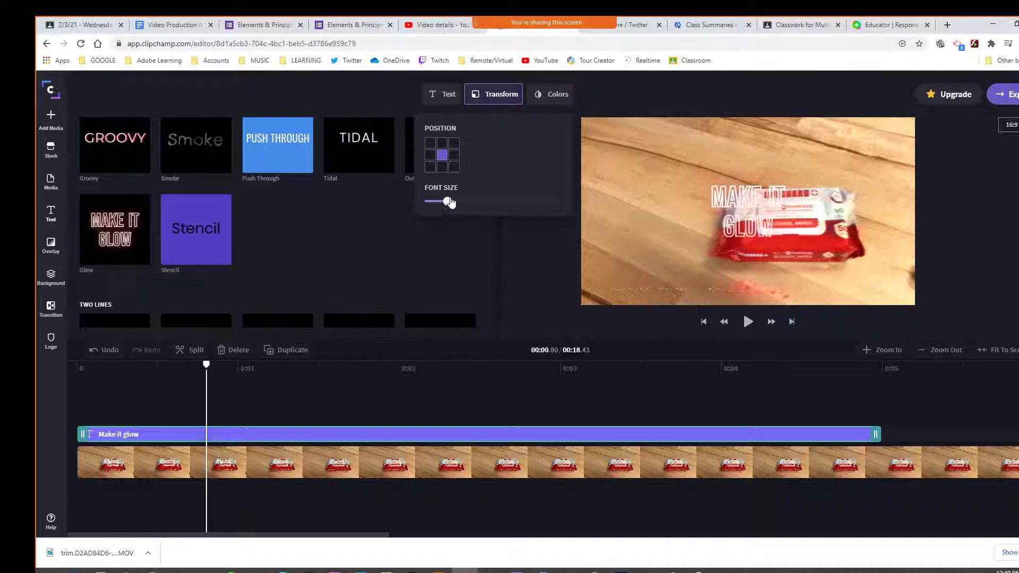
click(430, 156)
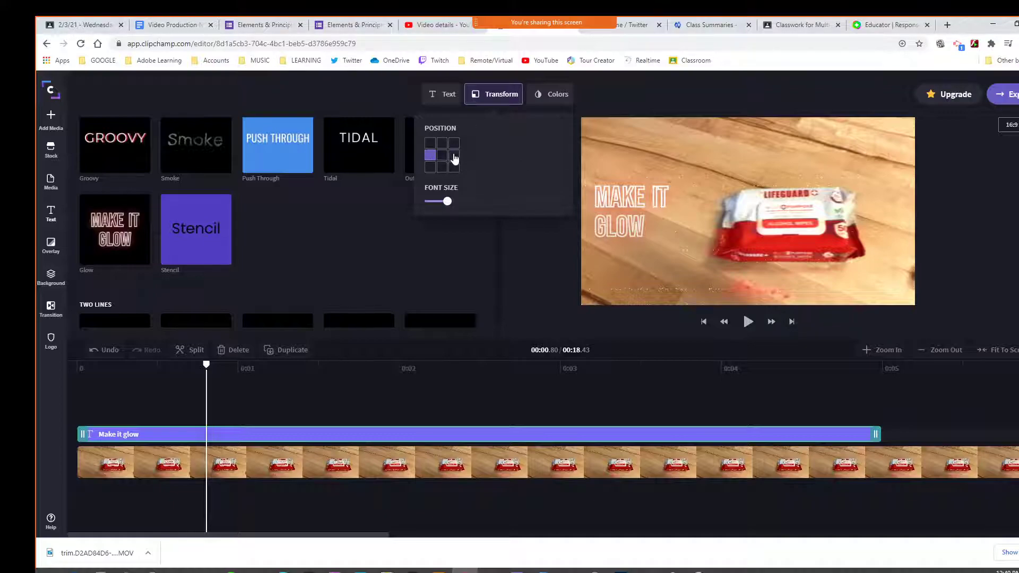
Replace the glow title's text with "Be Safe!".
click(449, 94)
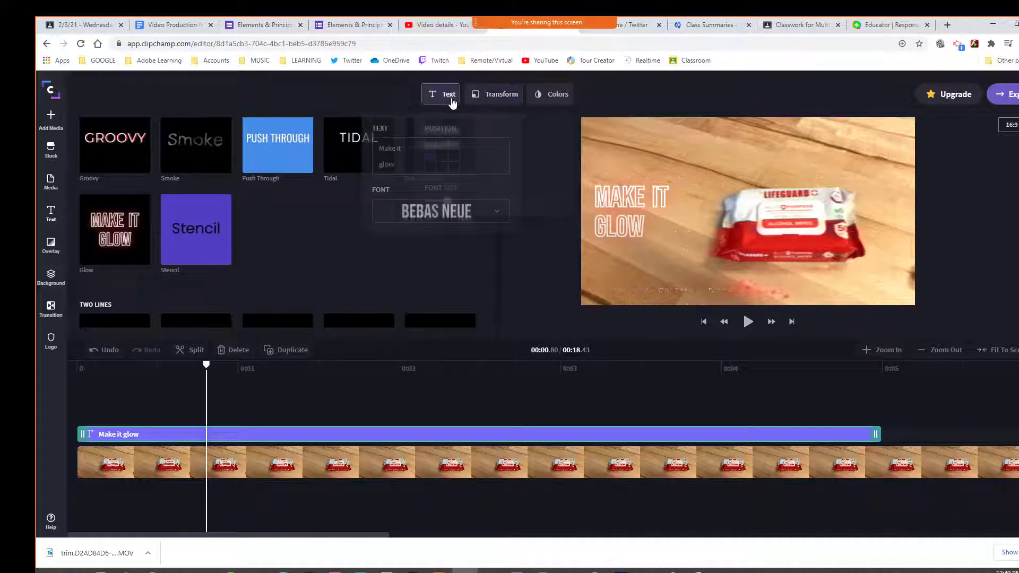
click(402, 163)
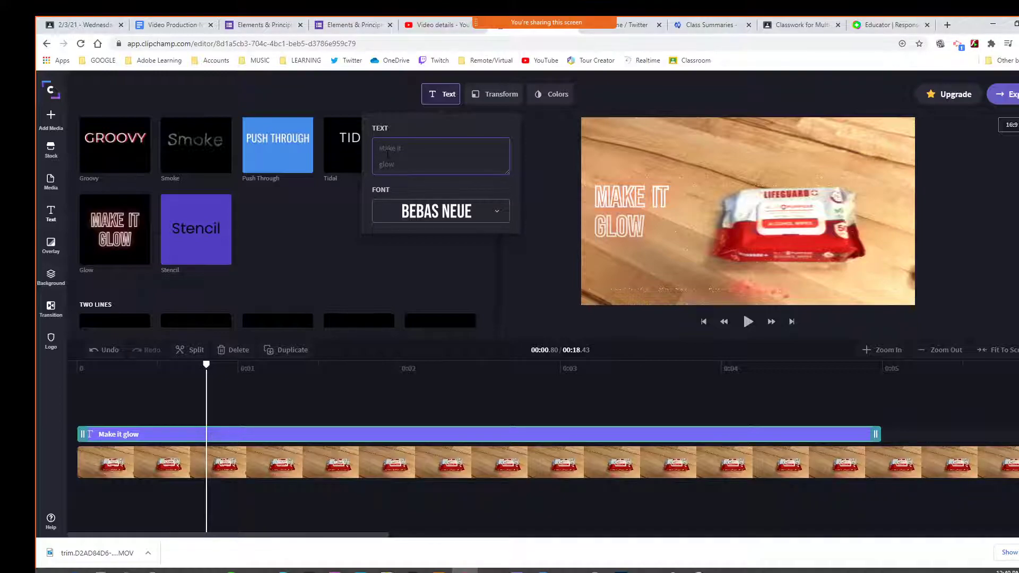
text(Be Sa)
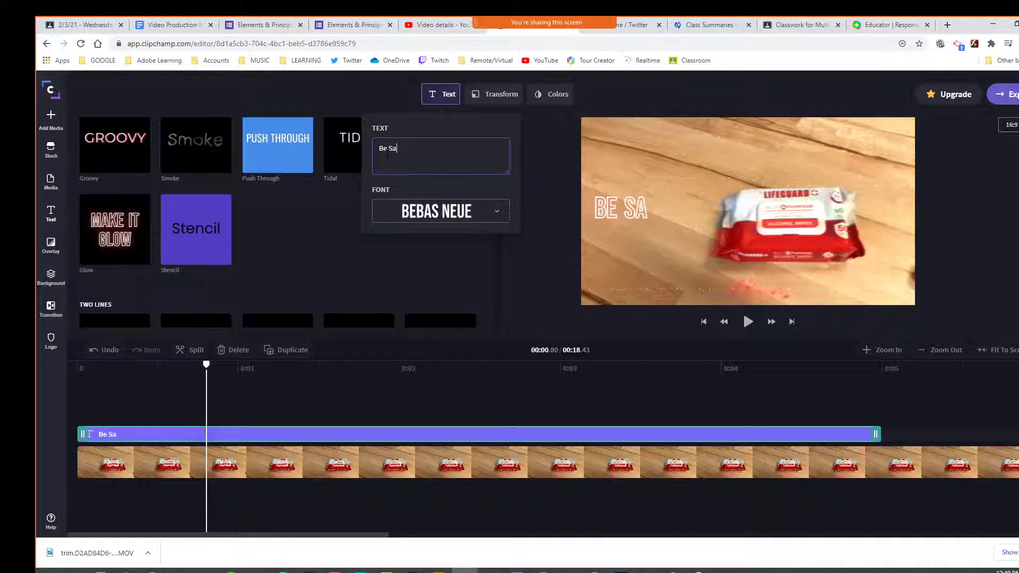
text(fe!)
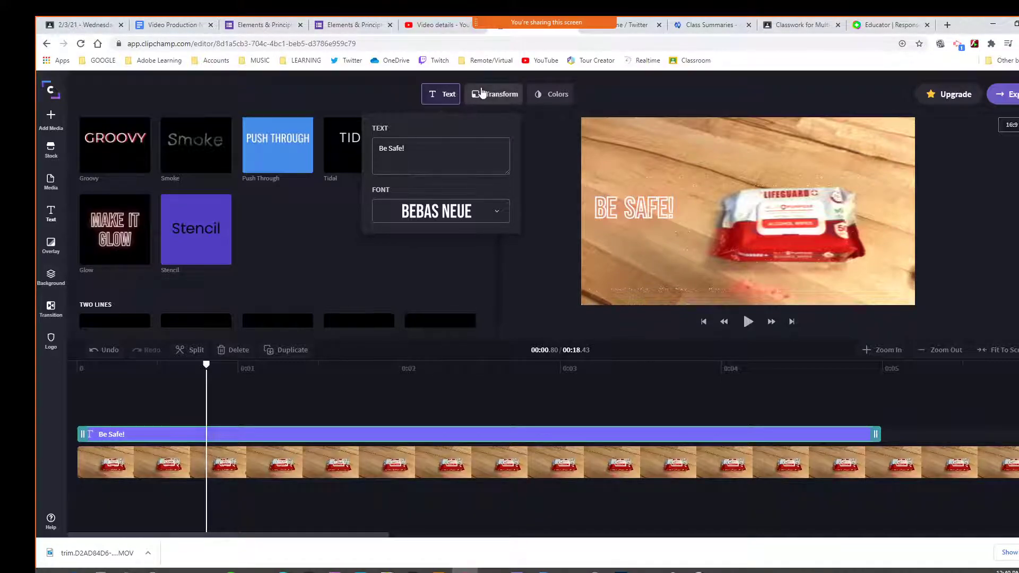
click(535, 259)
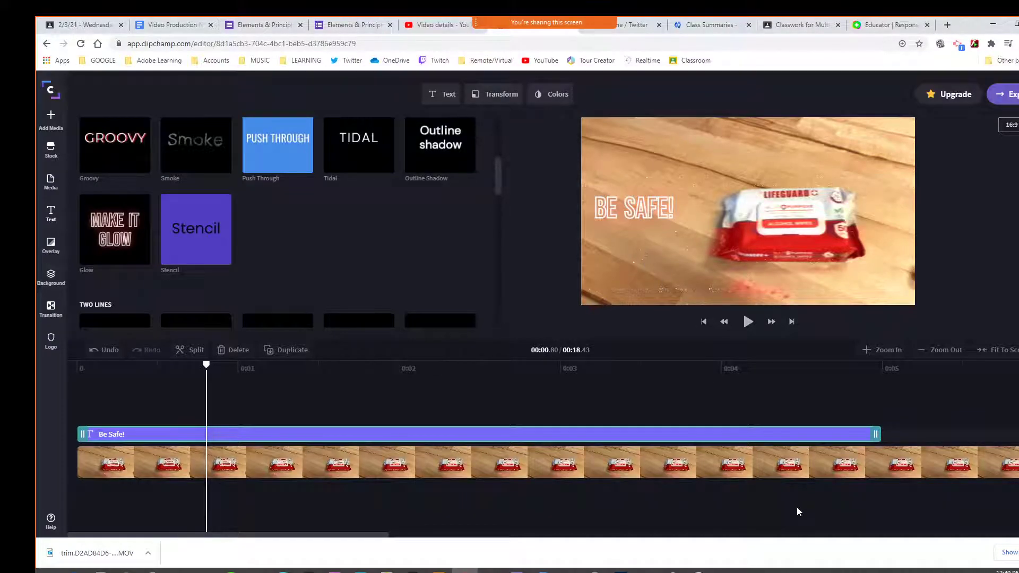
Export the project as a video titled Lifeguard at 480p resolution with Standard optimization.
click(1011, 95)
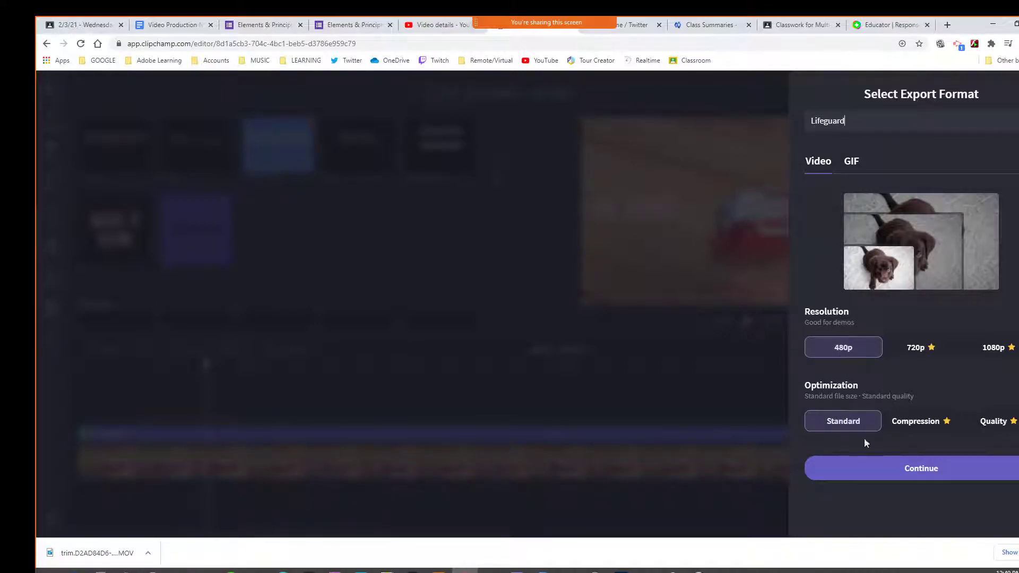
click(909, 475)
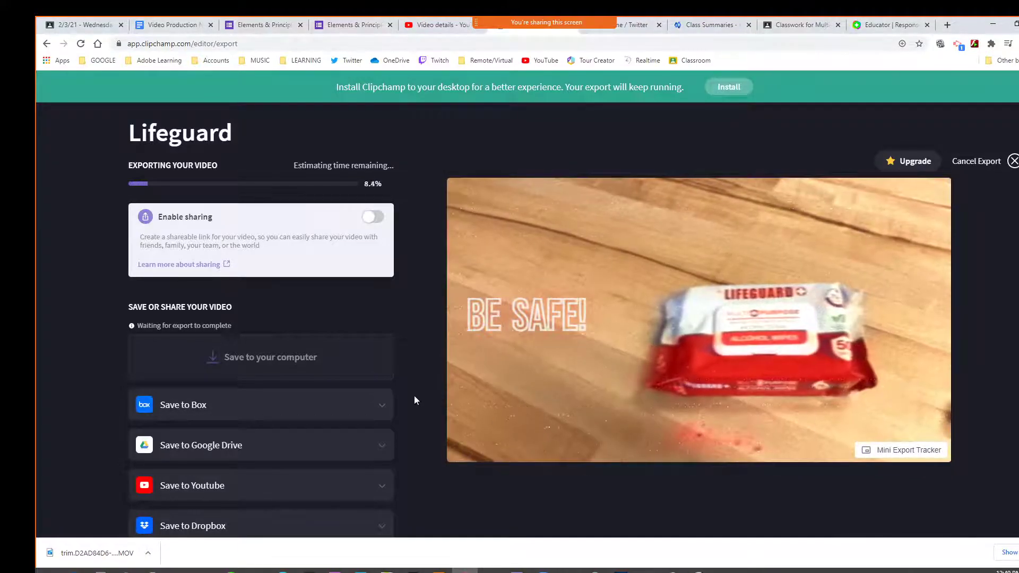
scroll(734, 392, down, 1)
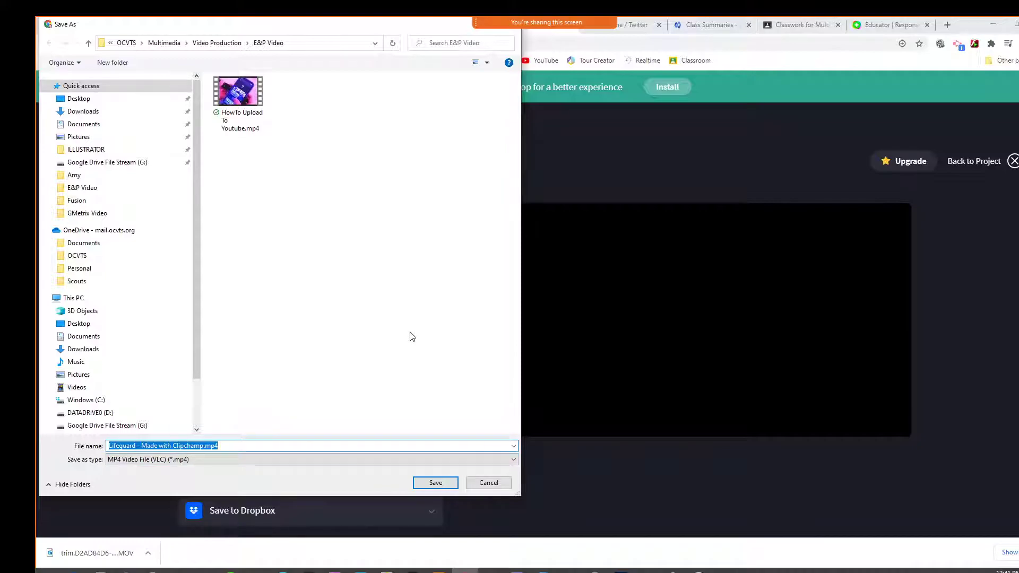
Save the exported video to the computer as "Lifeguard - Made with Clipchamp.mp4" in the E&P Video folder.
drag(267, 30, 0, 87)
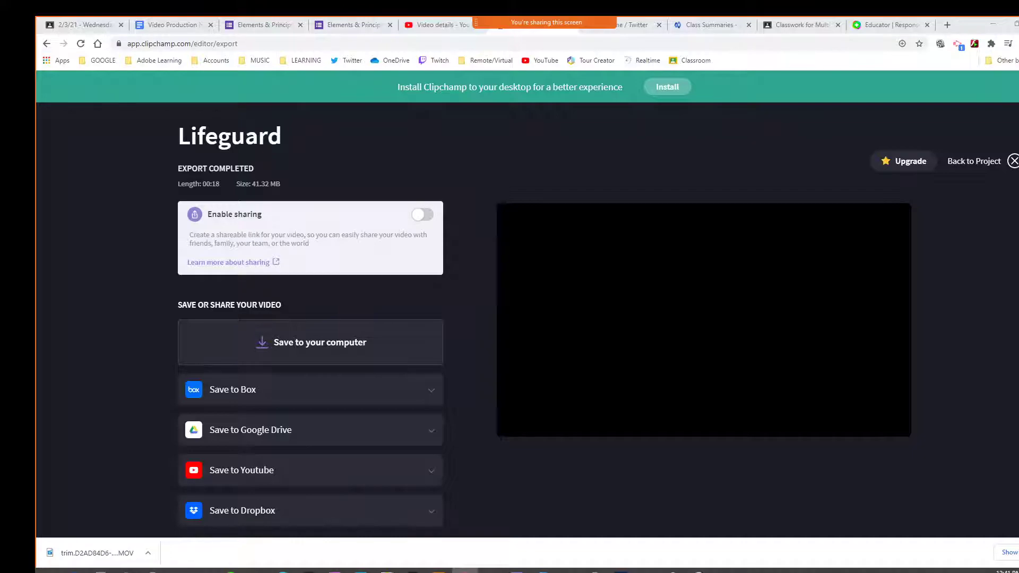
drag(0, 87, 683, 67)
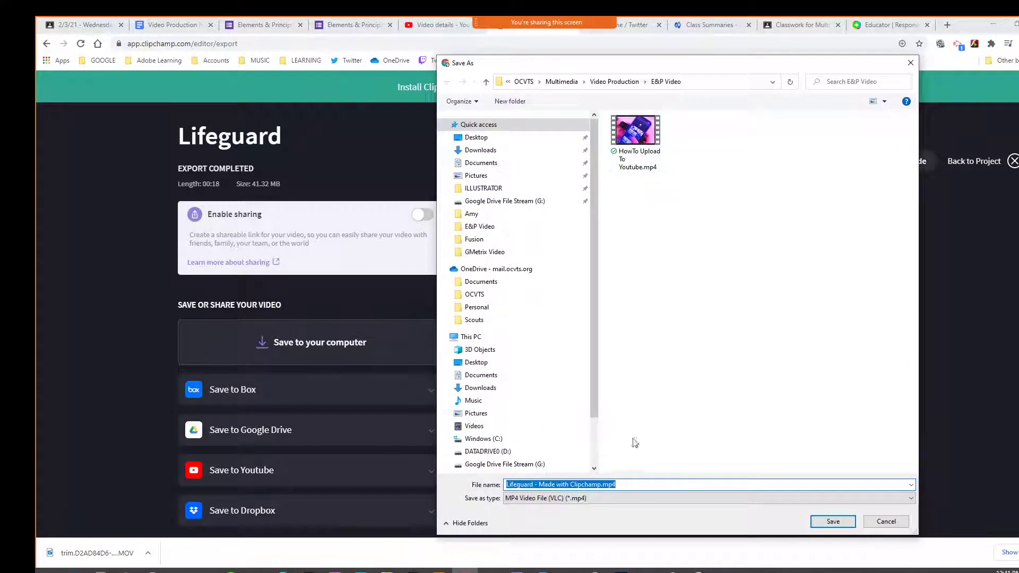
click(834, 523)
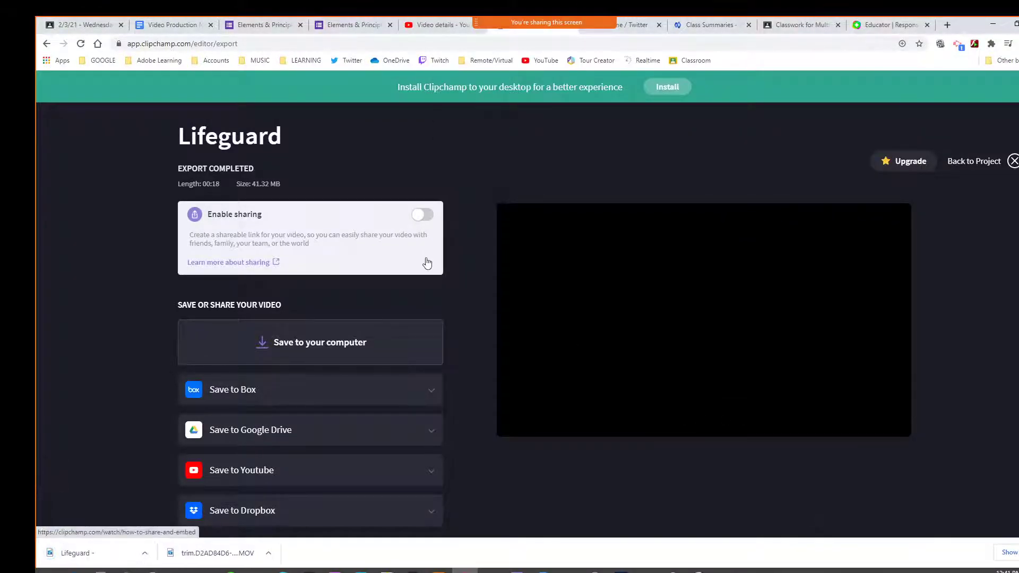
Upload the exported video to YouTube as an unlisted video named Lifeguard, keeping the suggested description and keywords.
click(346, 471)
scroll(360, 462, down, 4)
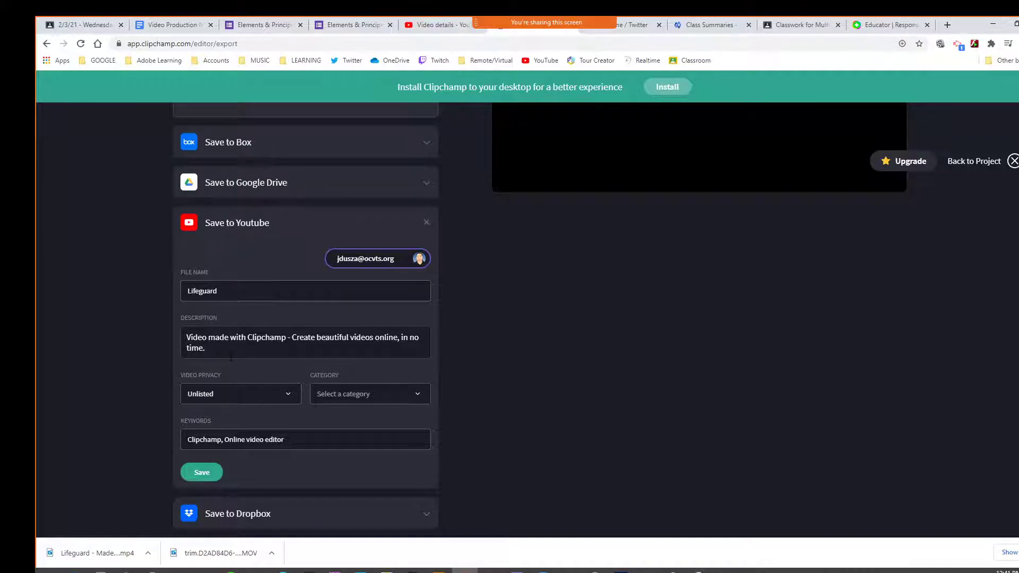
scroll(300, 393, up, 4)
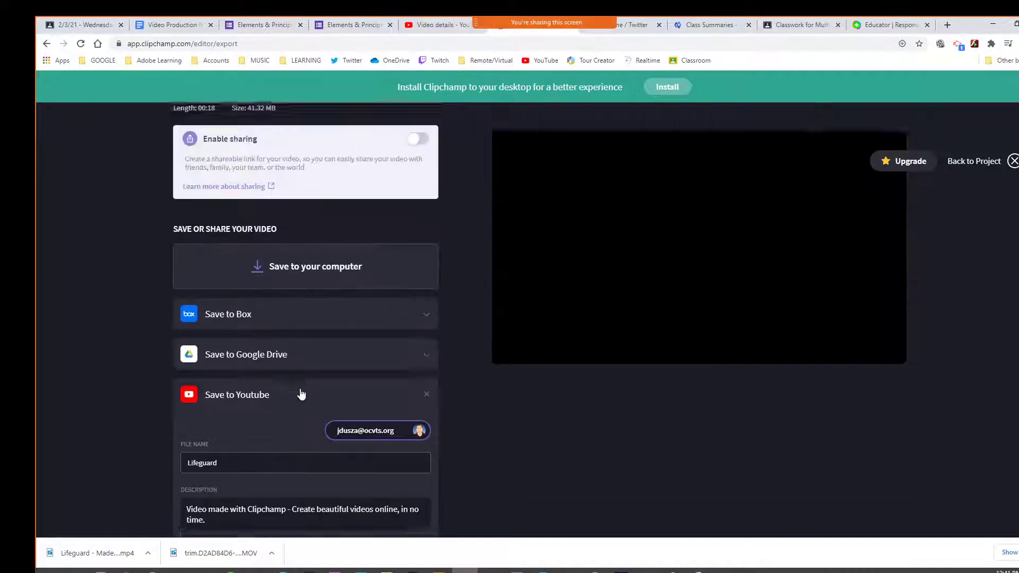
scroll(300, 393, down, 4)
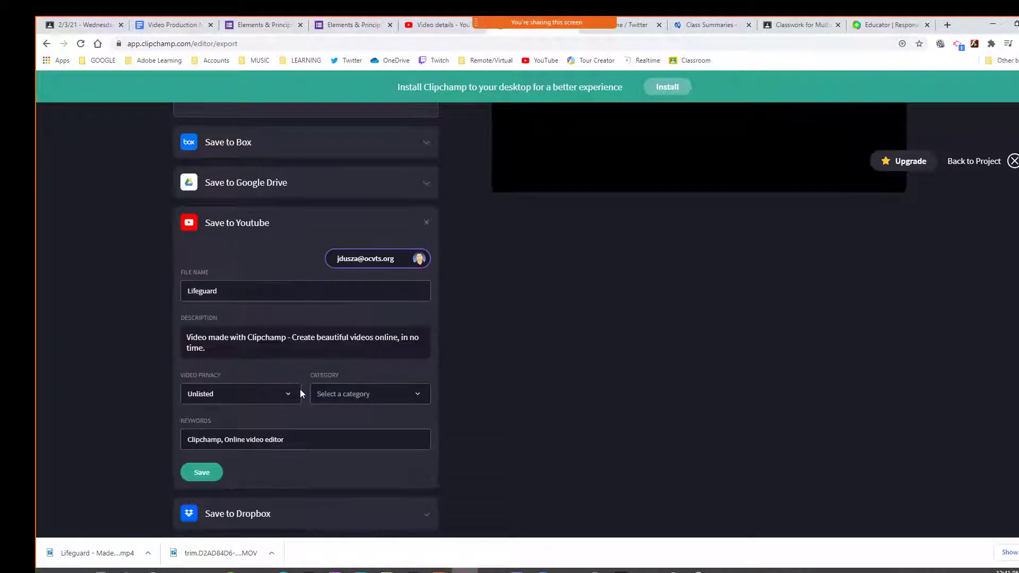
click(206, 474)
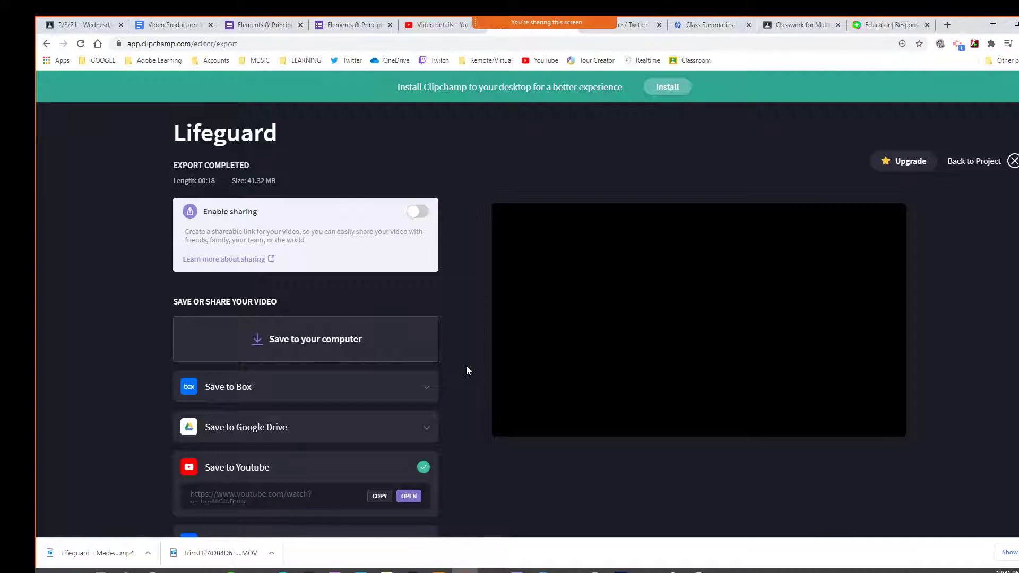
mouse_move(638, 353)
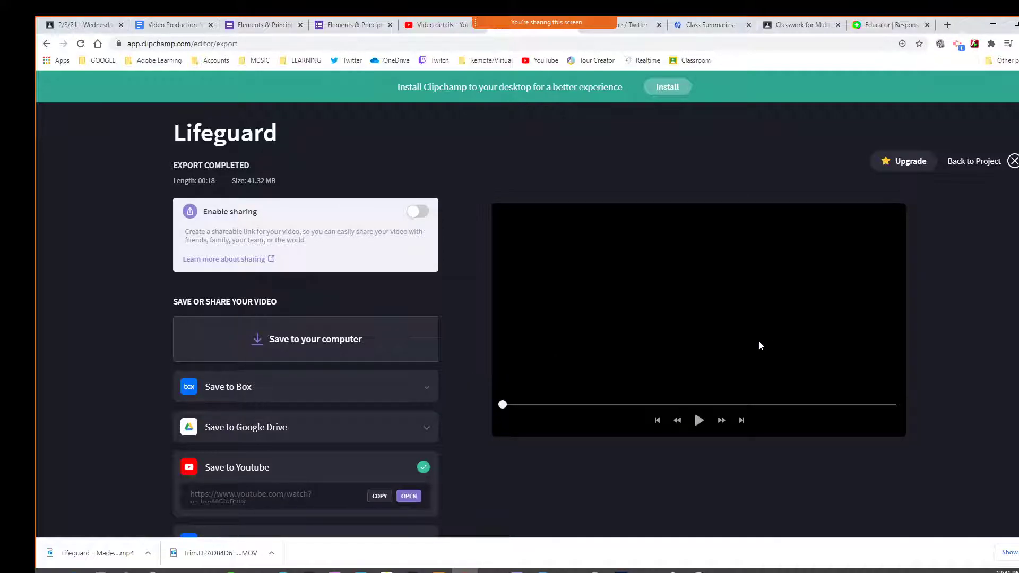